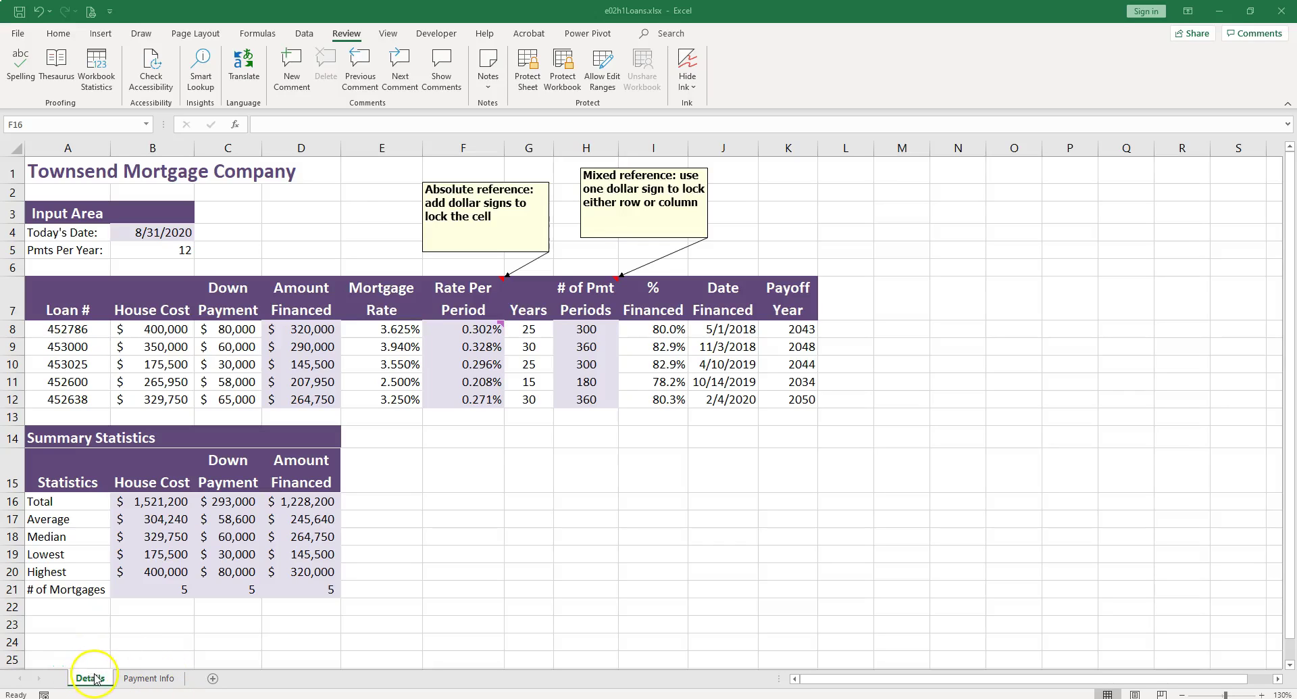
Step: On the Payment Info sheet, autofit column D so the Amount Financed dollar values display
left_click(163, 681)
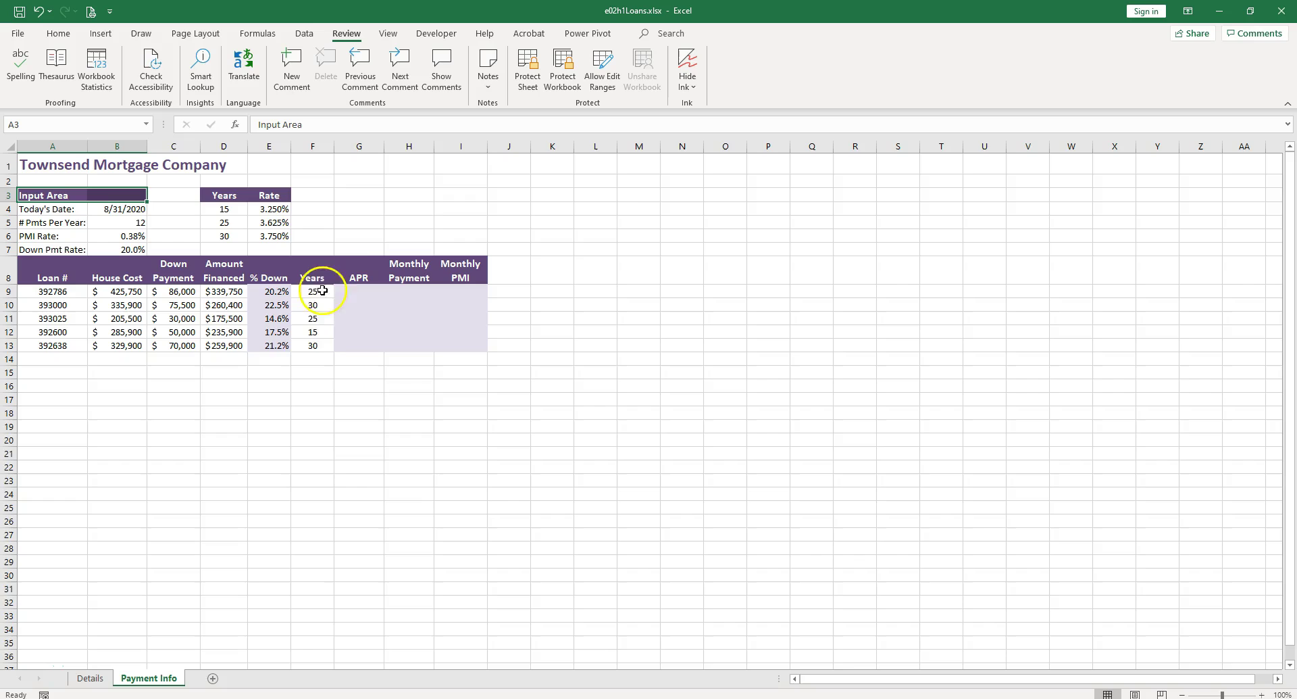
scroll(271, 371, "up", 2)
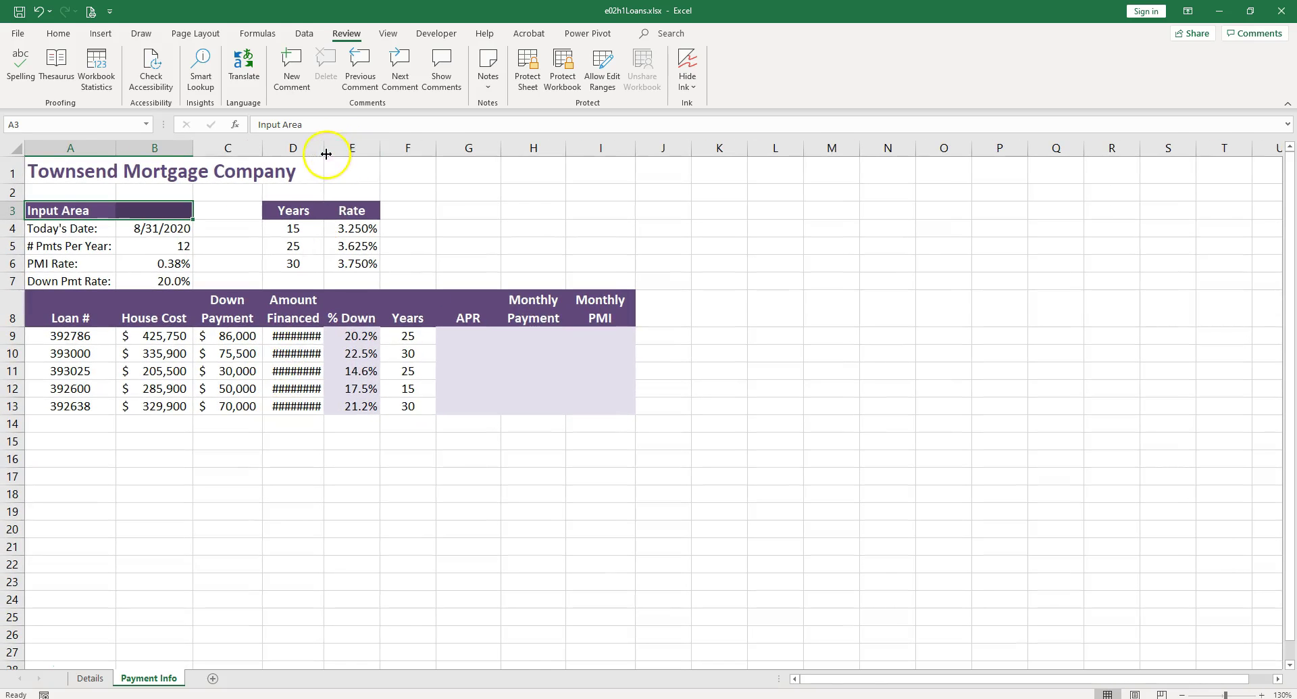
double_click(323, 148)
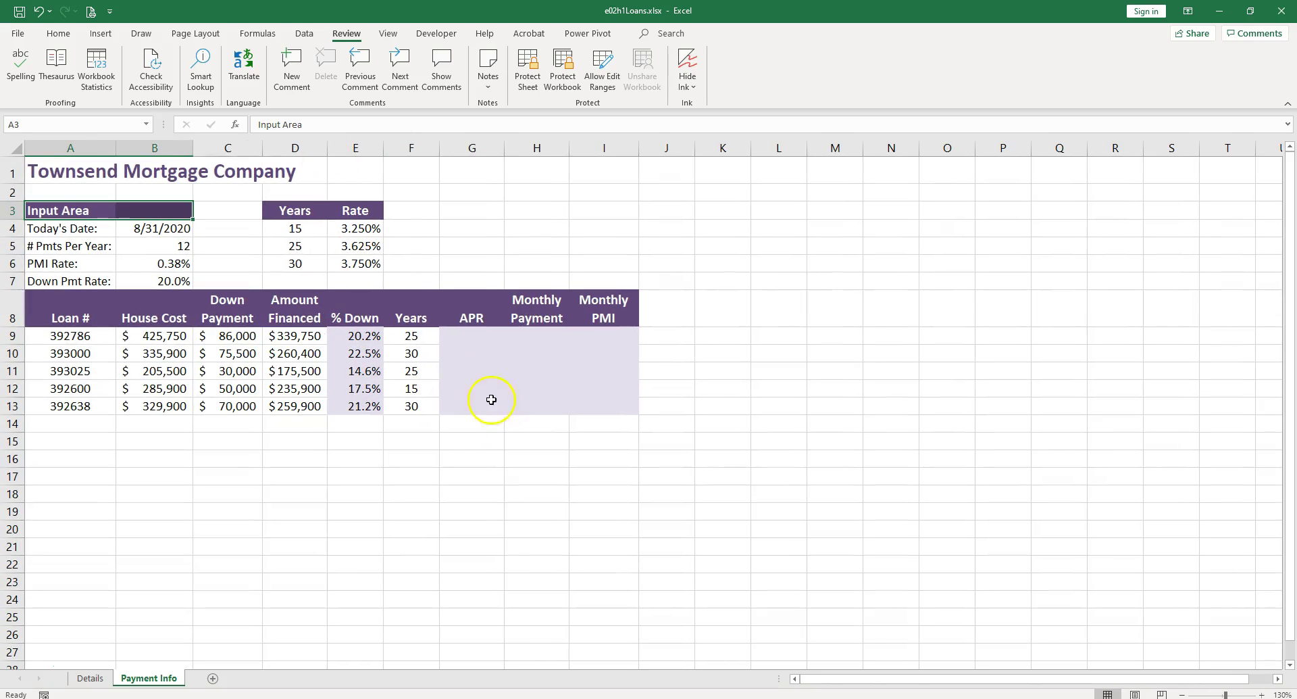
left_click(473, 336)
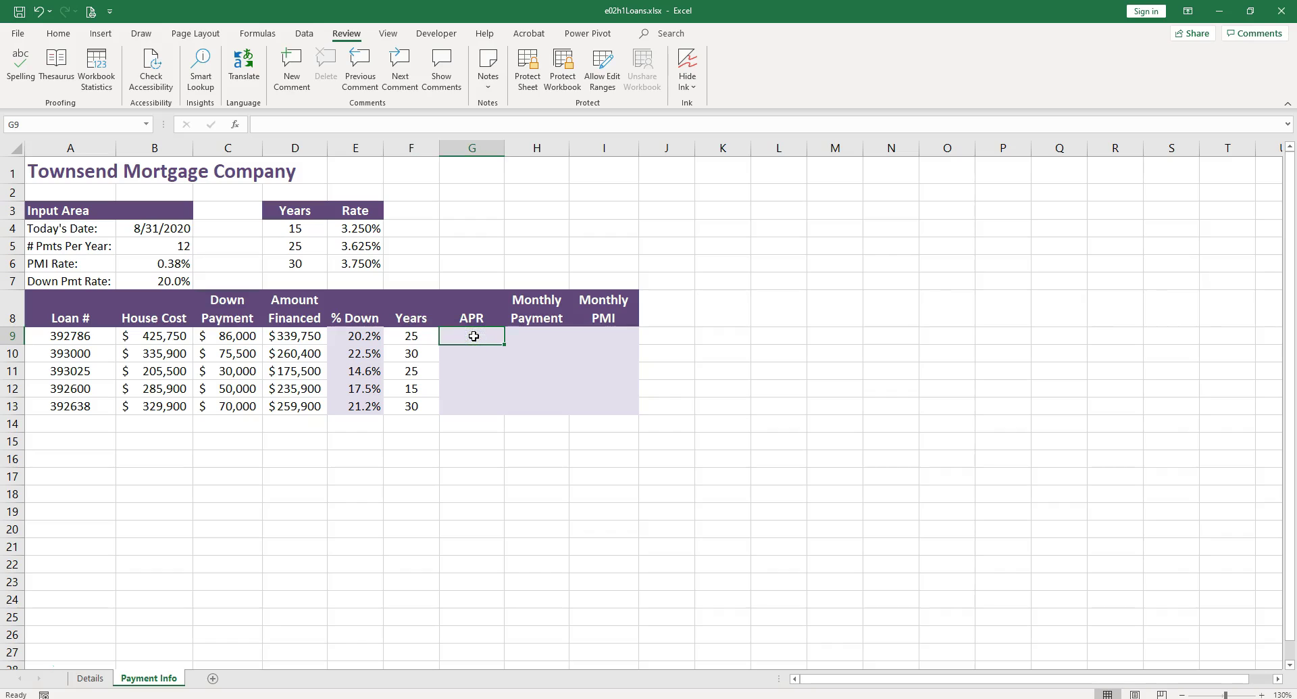
left_click(471, 327)
left_click_drag(294, 228, 356, 262)
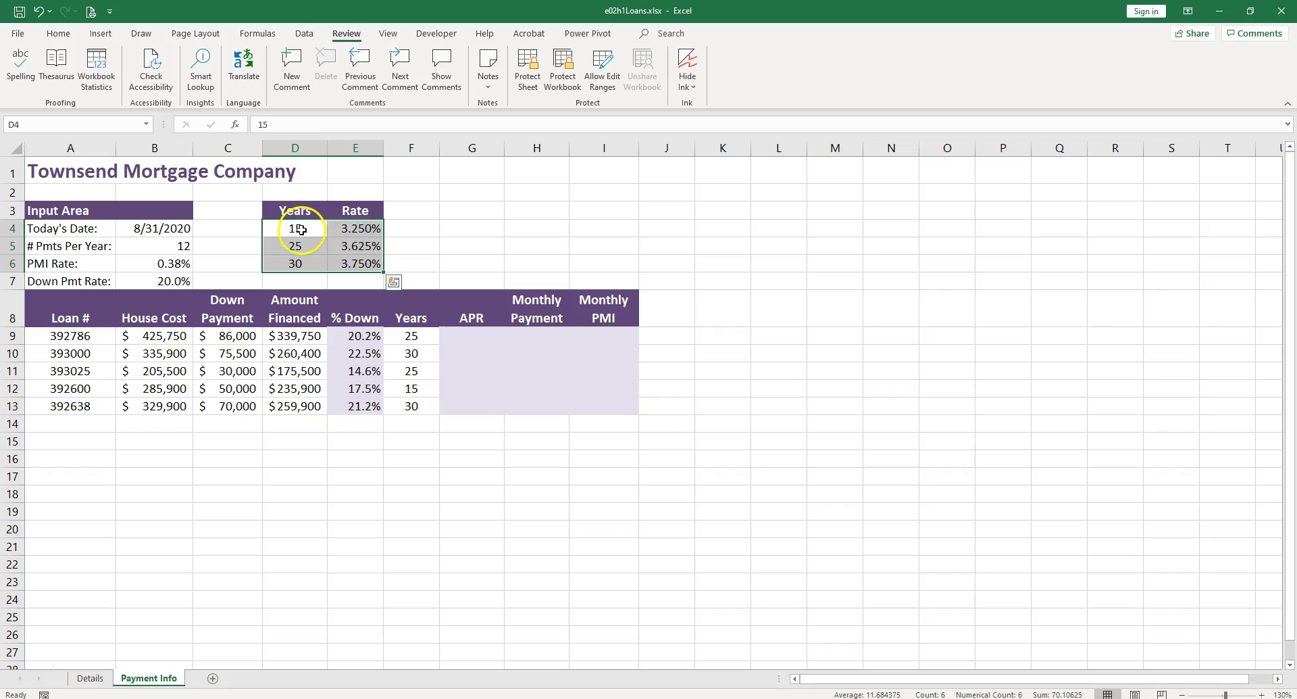
left_click(301, 230)
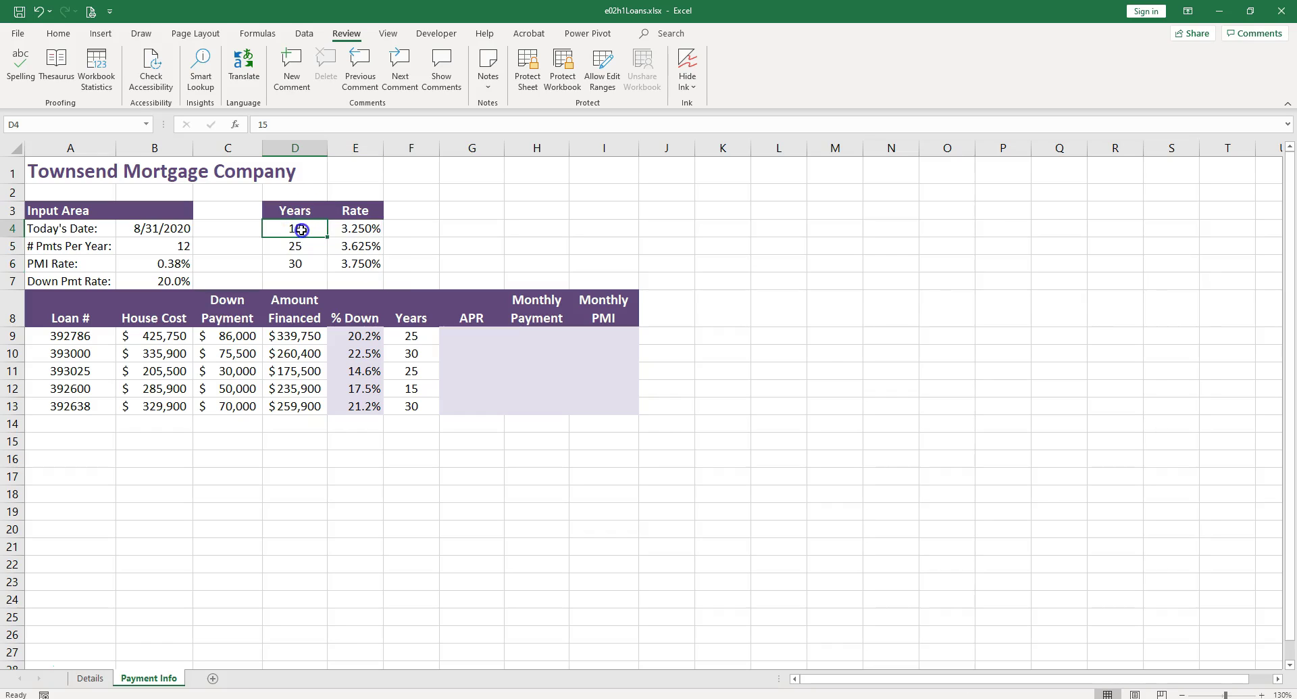
left_click(372, 230)
left_click(462, 388)
type("3%")
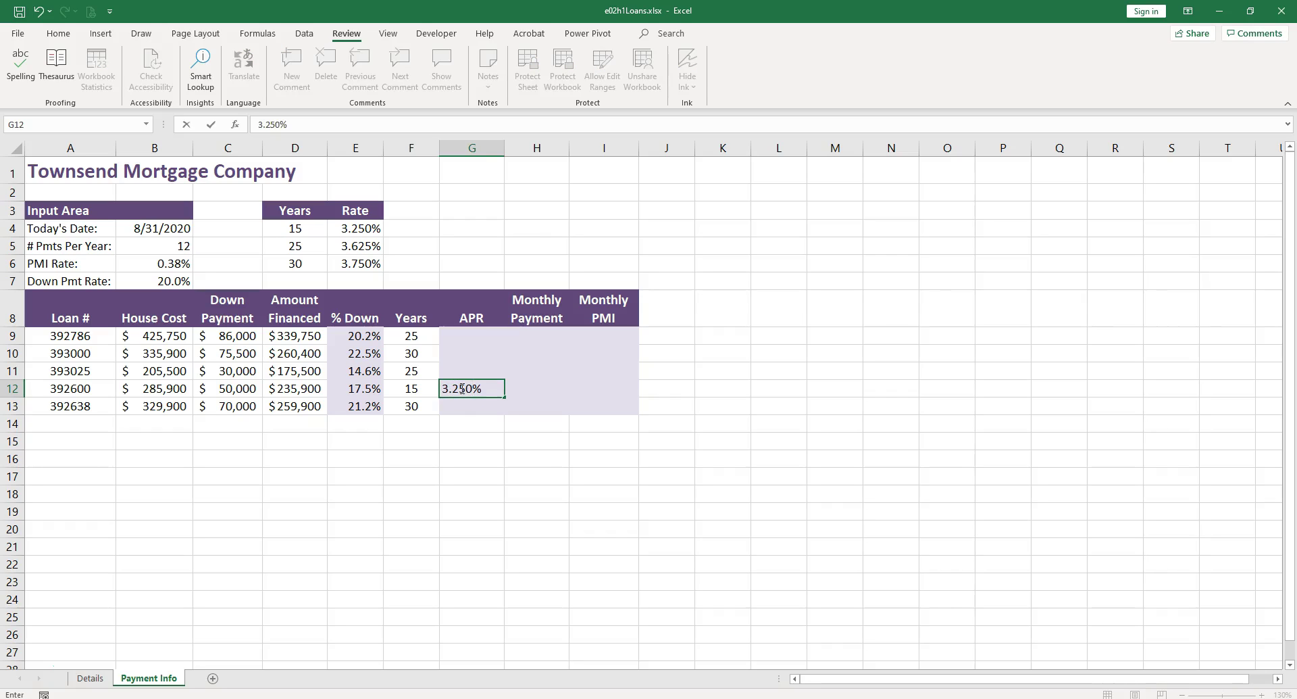
key("Return")
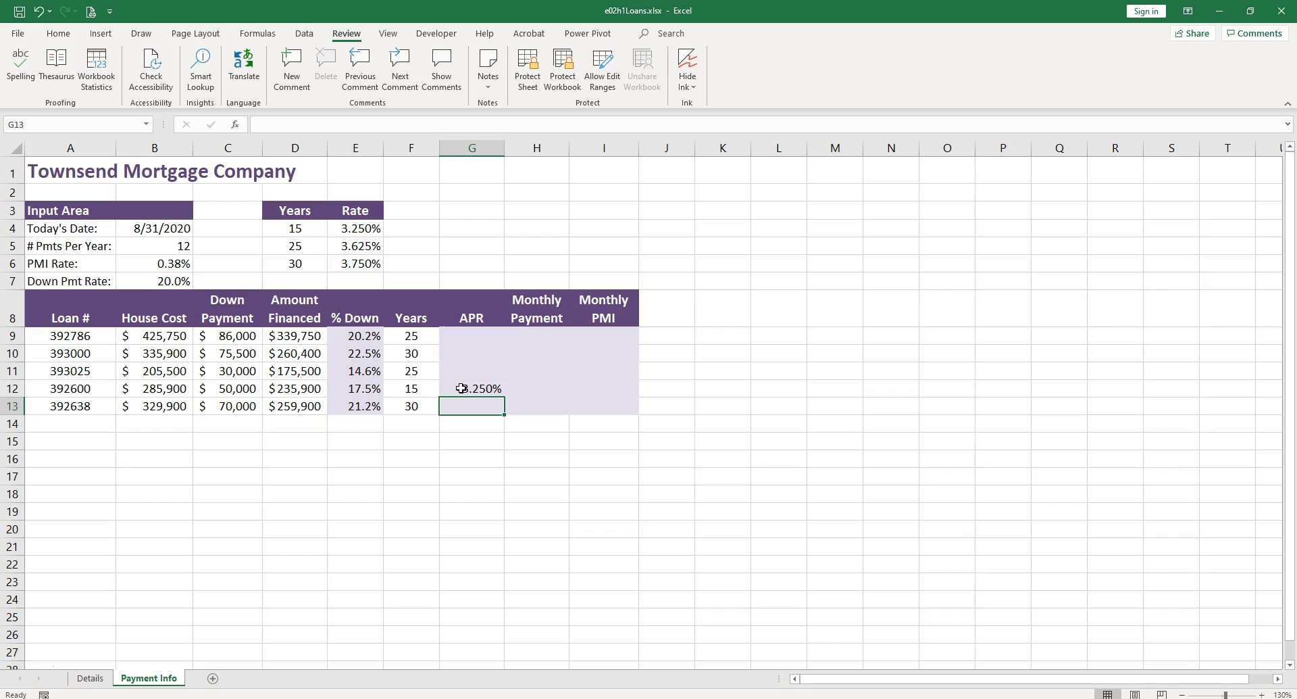
key("ctrl+z")
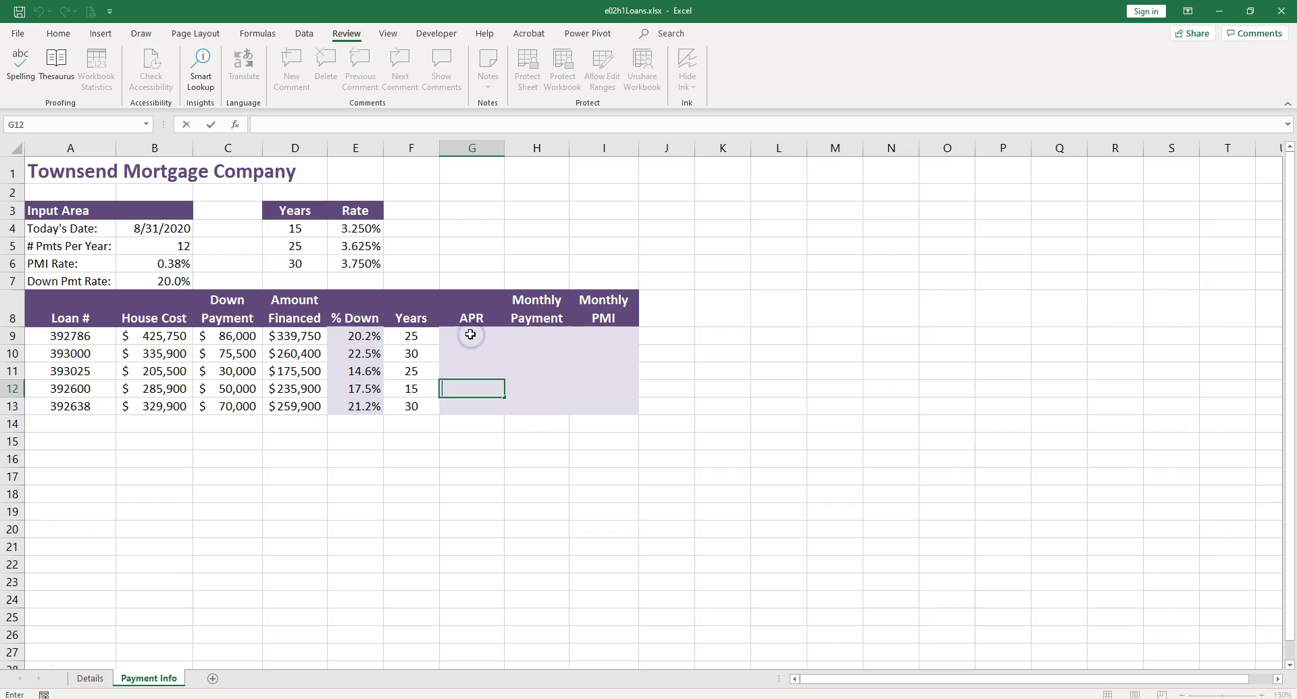
left_click(470, 334)
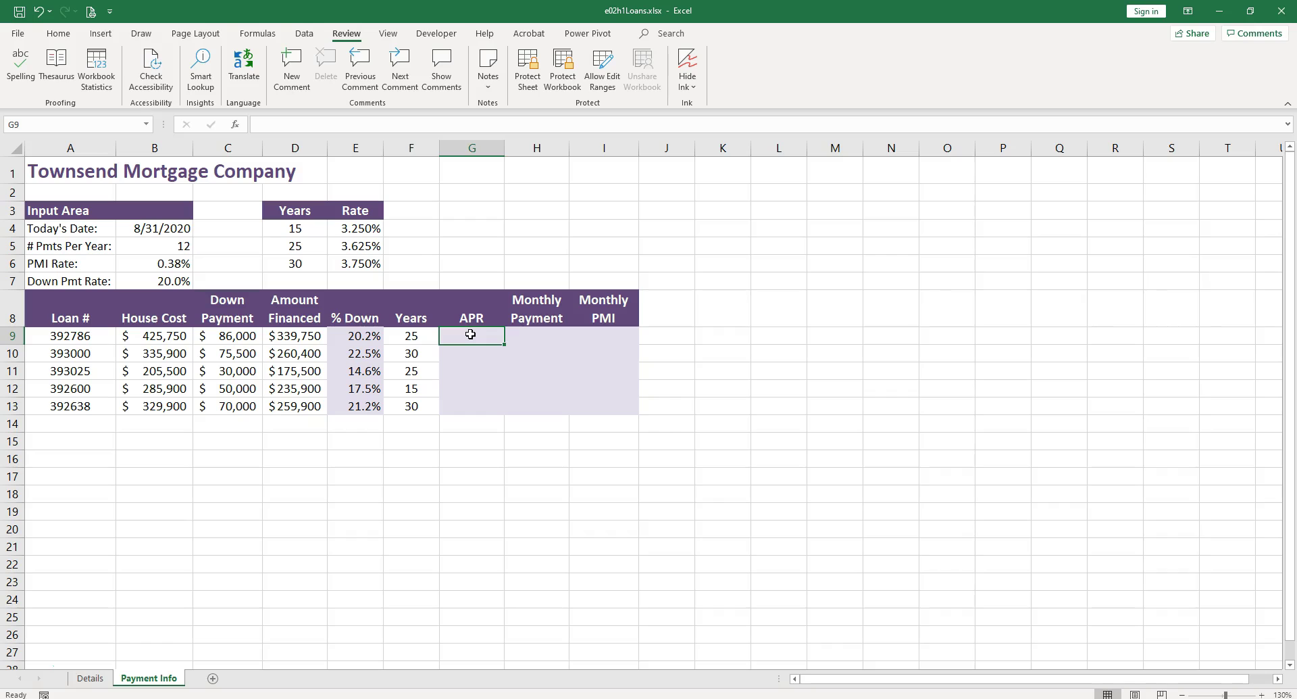
Step: Start =VLOOKUP( in cell G9 by choosing it from the =vl autocomplete list
left_click(256, 33)
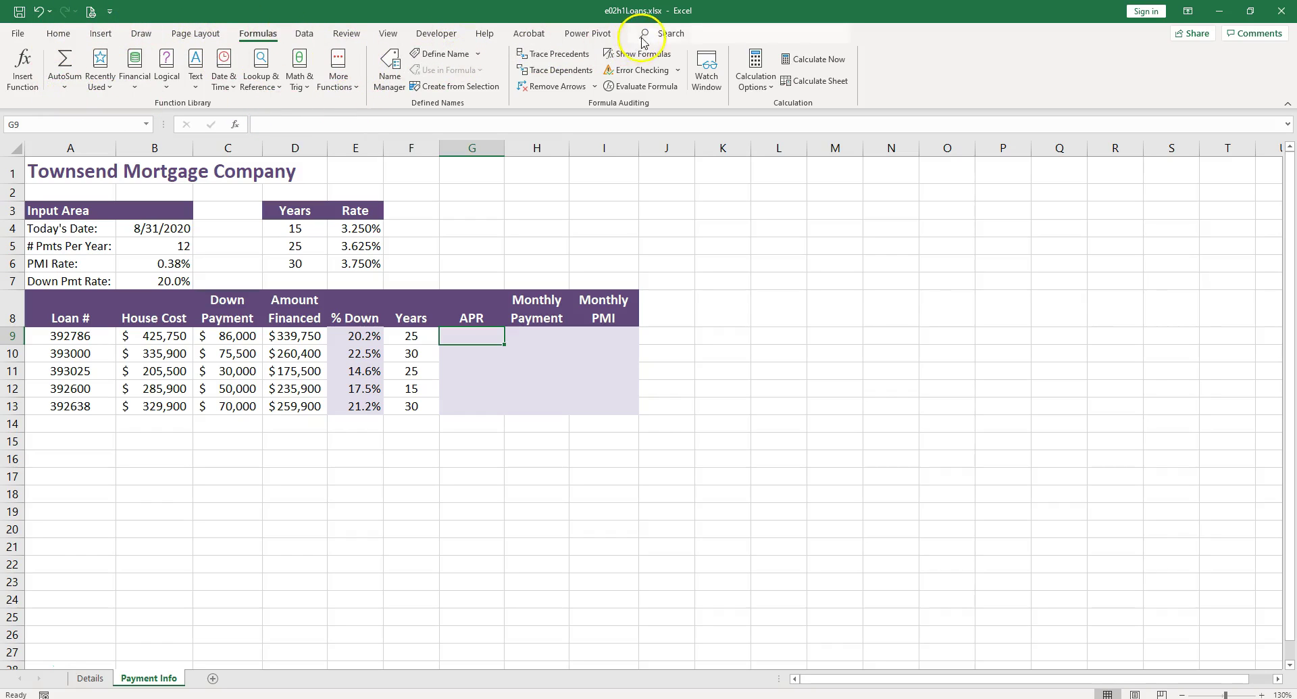
left_click(673, 33)
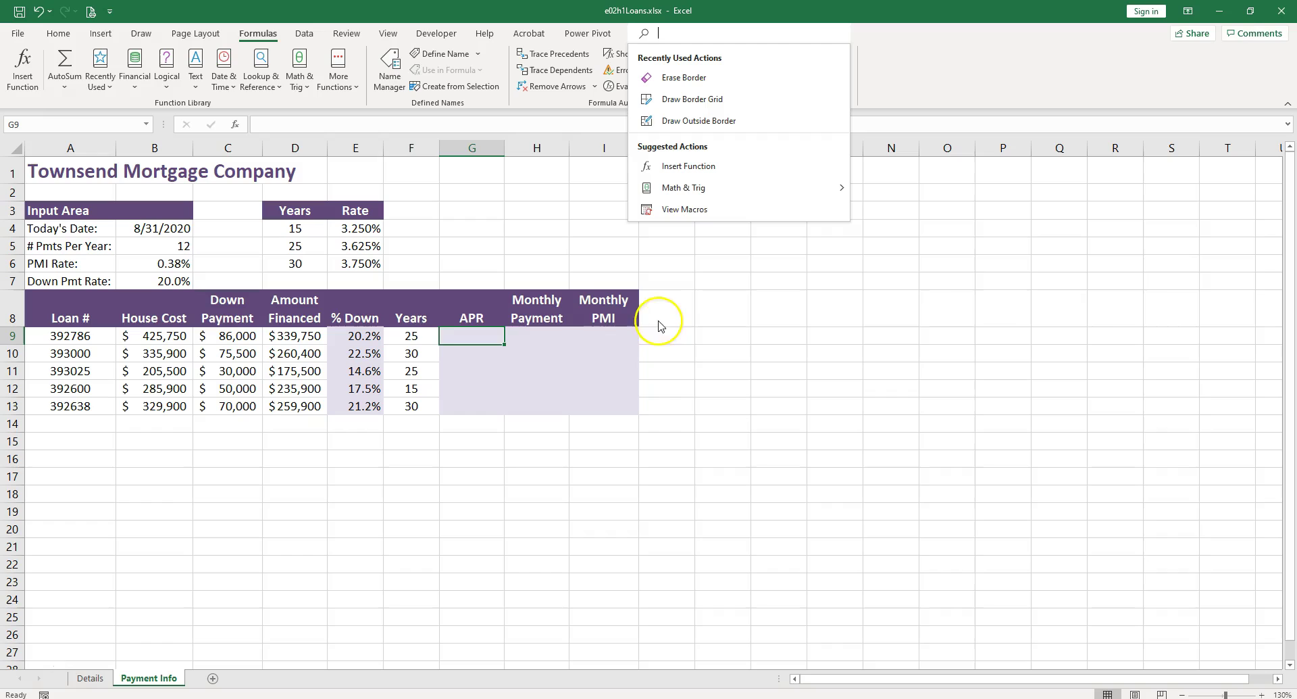
left_click(472, 332)
double_click(472, 332)
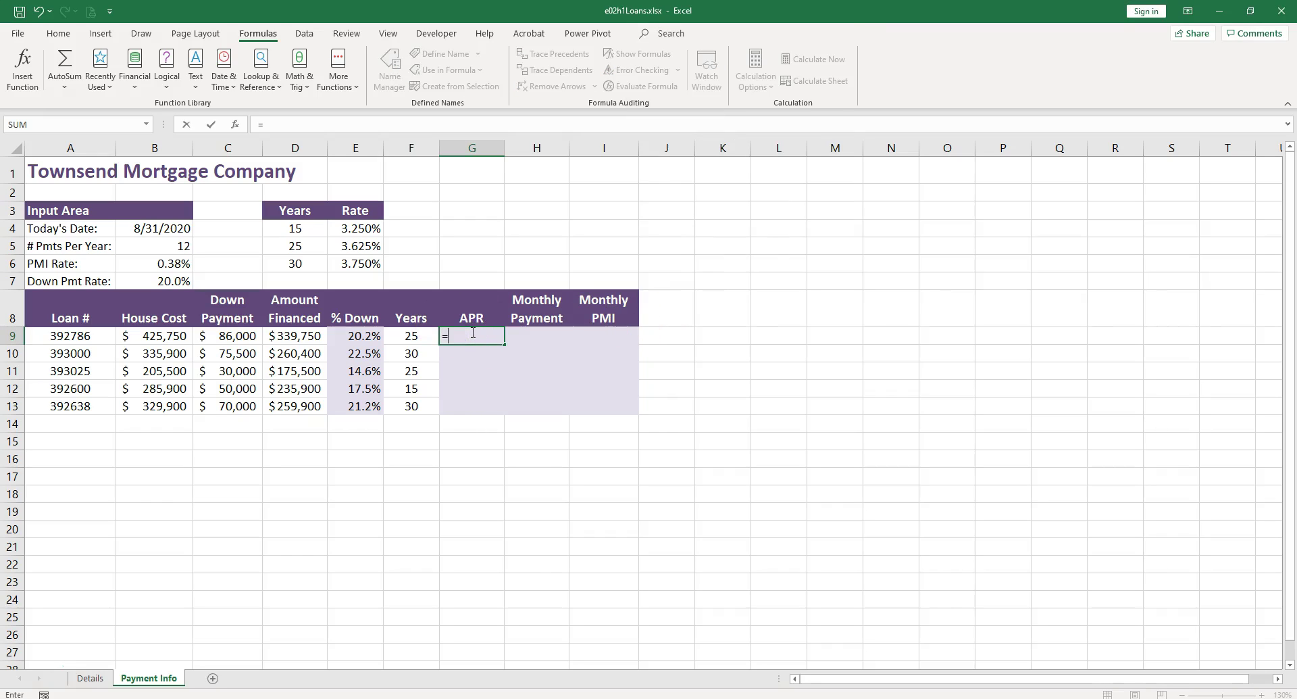
type("=vl")
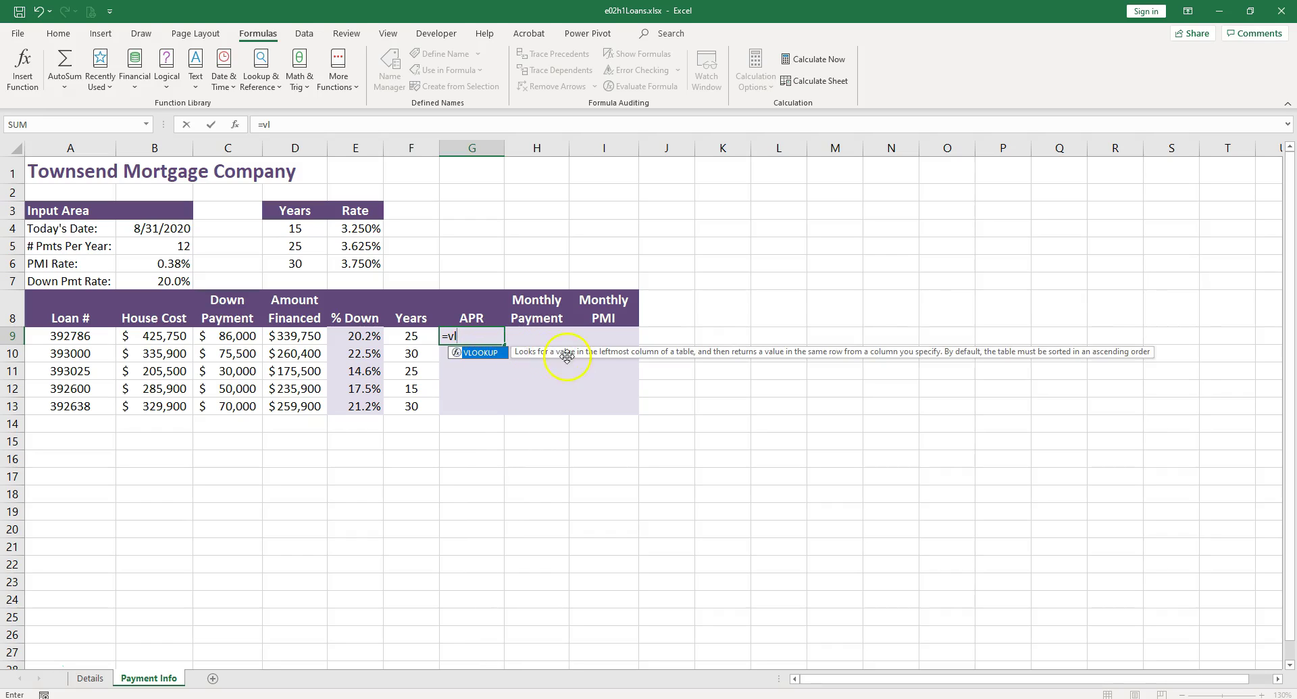
double_click(482, 354)
left_click(512, 358)
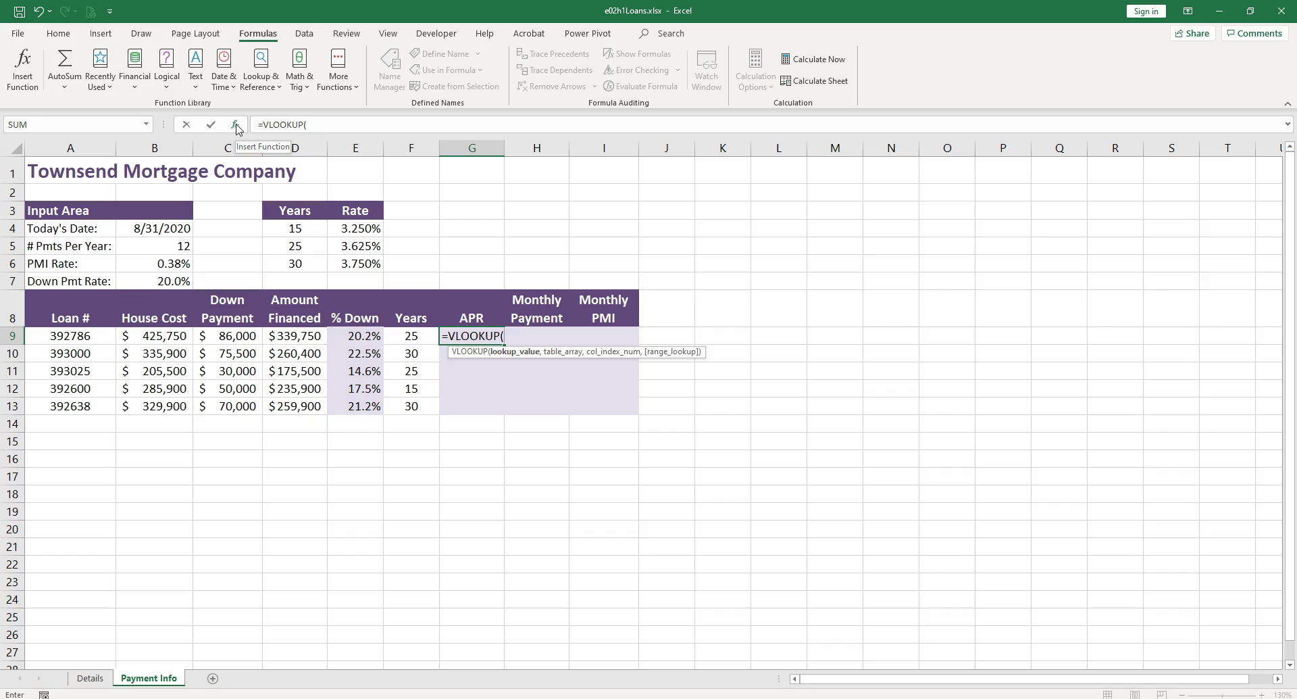
Step: Bring up VLOOKUP's Function Arguments and review the Table_array, Col_index_num and Range_lookup descriptions
left_click(237, 128)
left_click_drag(173, 261, 653, 209)
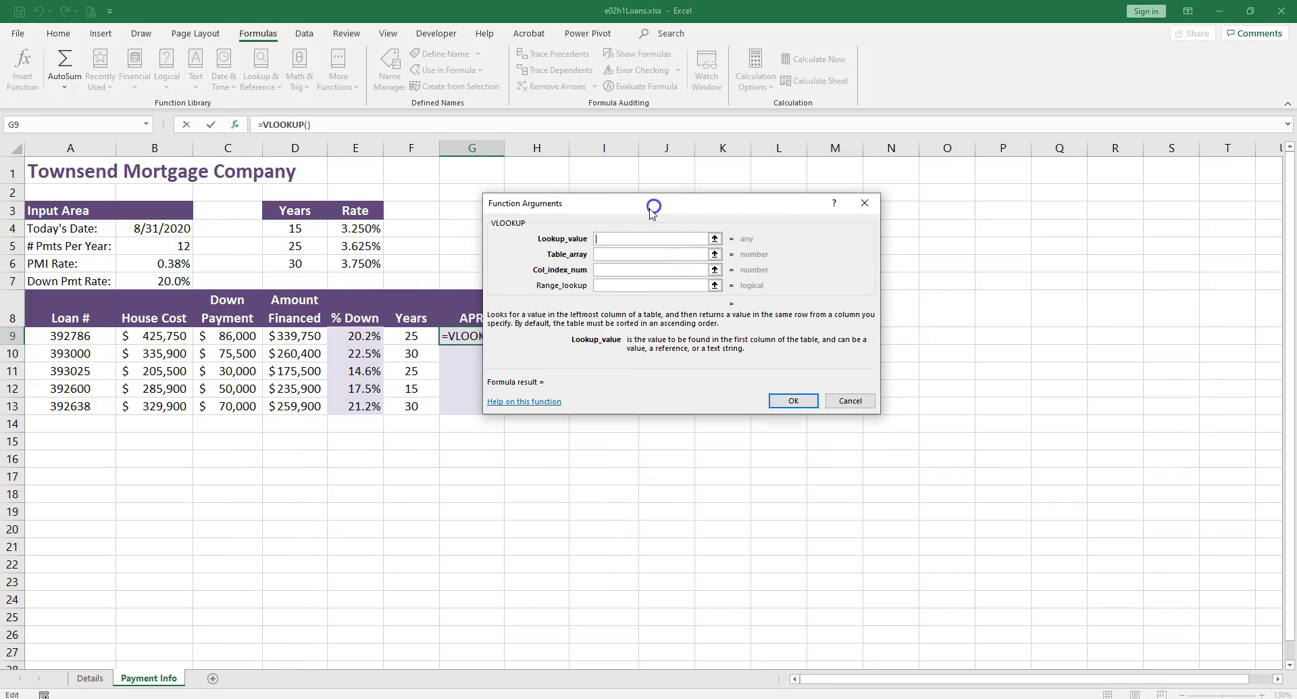
left_click(602, 254)
left_click(607, 269)
left_click(607, 285)
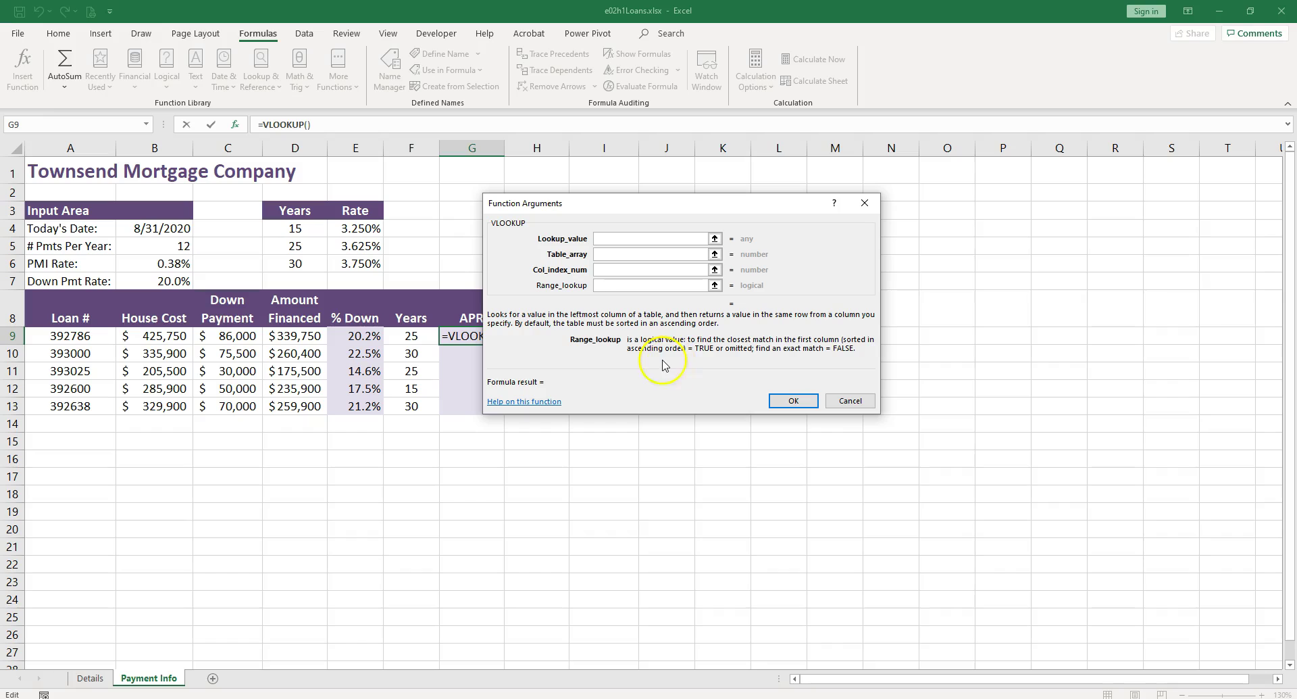
Step: Open the VLOOKUP support page from the dialog and scroll down to its examples
left_click(514, 401)
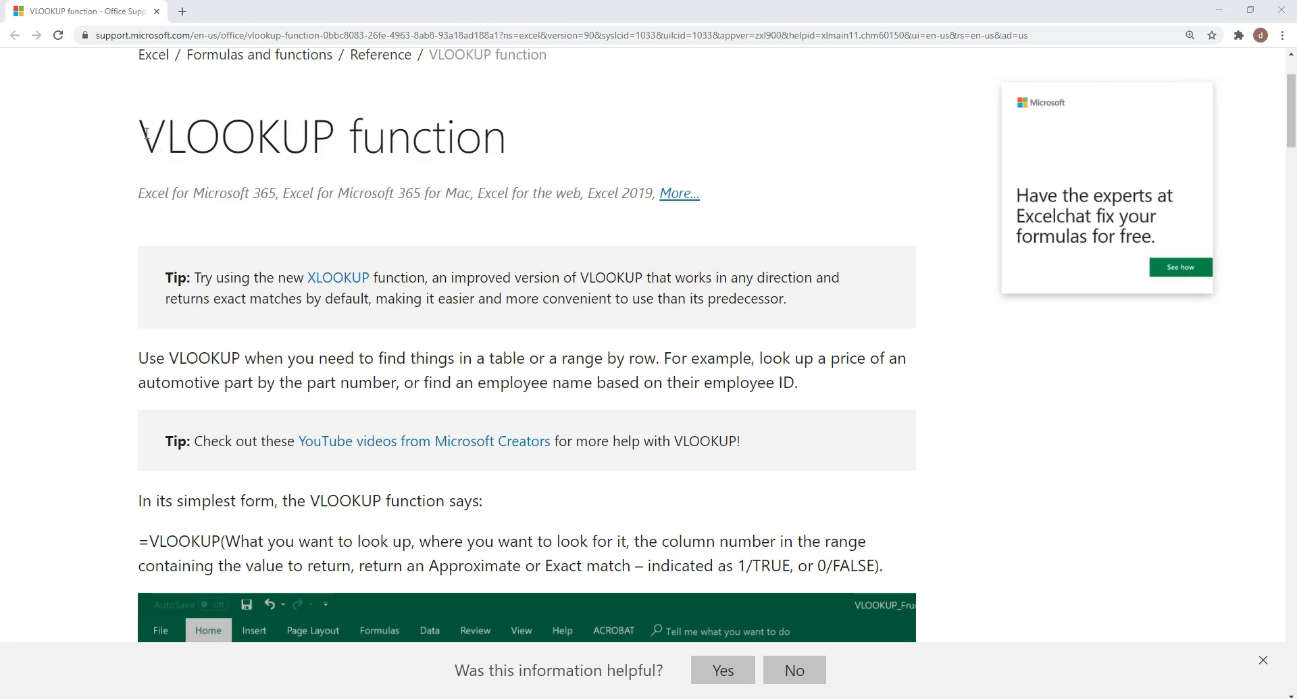
scroll(484, 449, "down", 3)
scroll(488, 473, "down", 5)
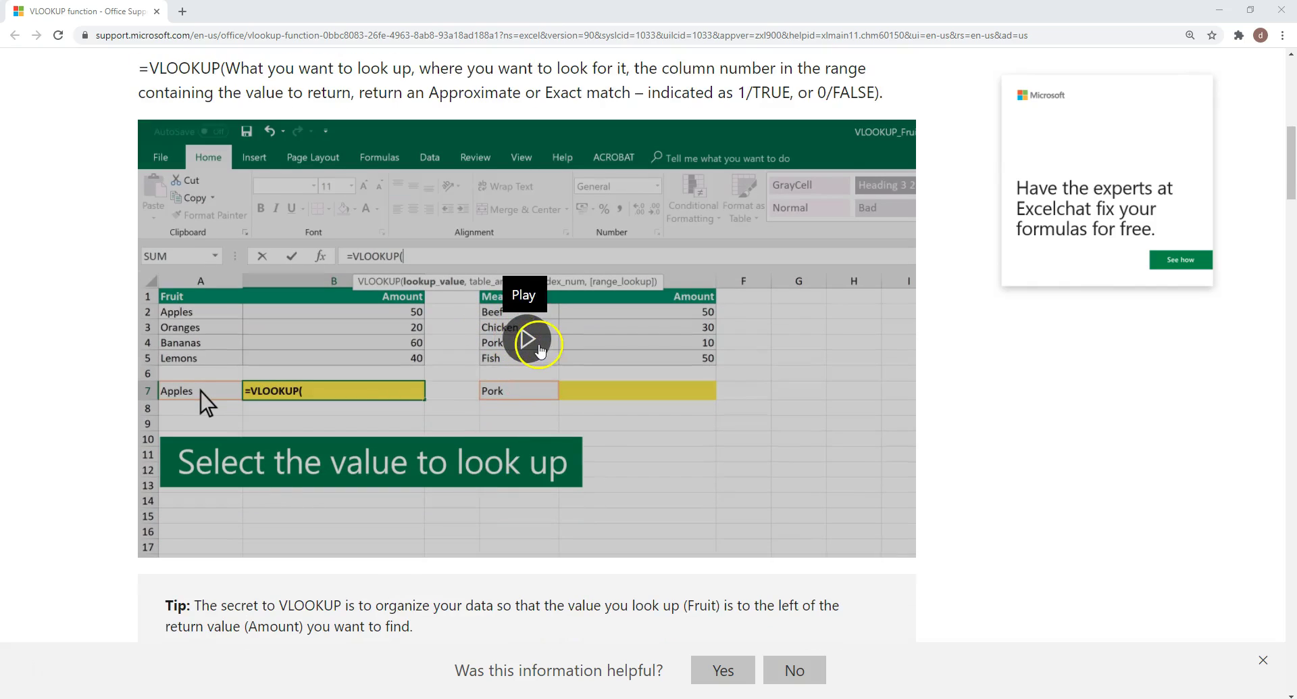
scroll(574, 419, "down", 2)
scroll(610, 473, "down", 12)
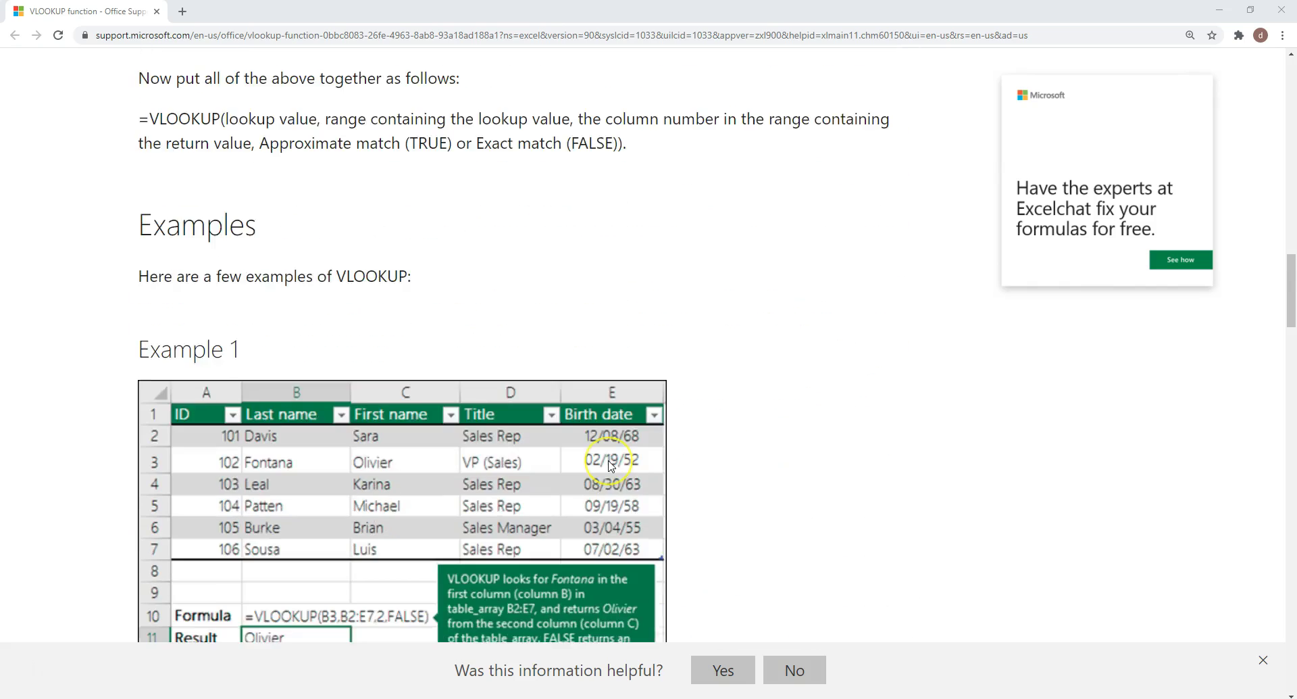
scroll(610, 465, "down", 8)
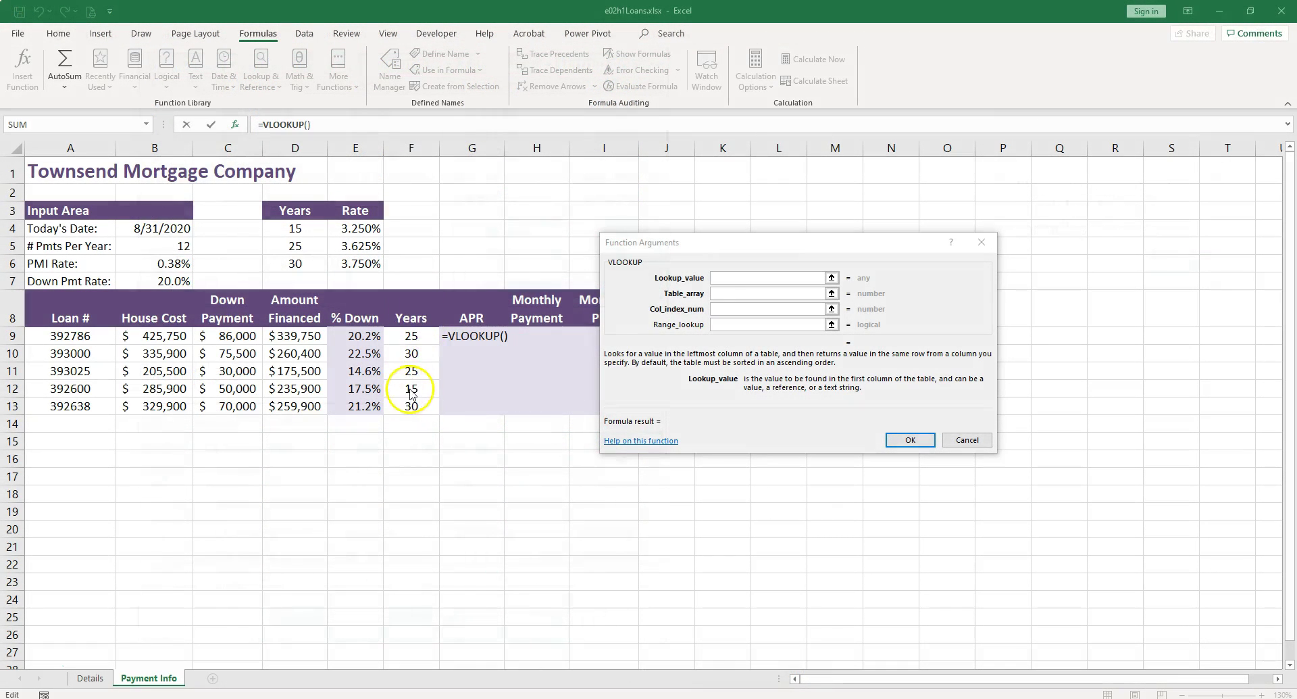
Step: Set the Lookup_value to F9, the first loan's 25 years
left_click(745, 277)
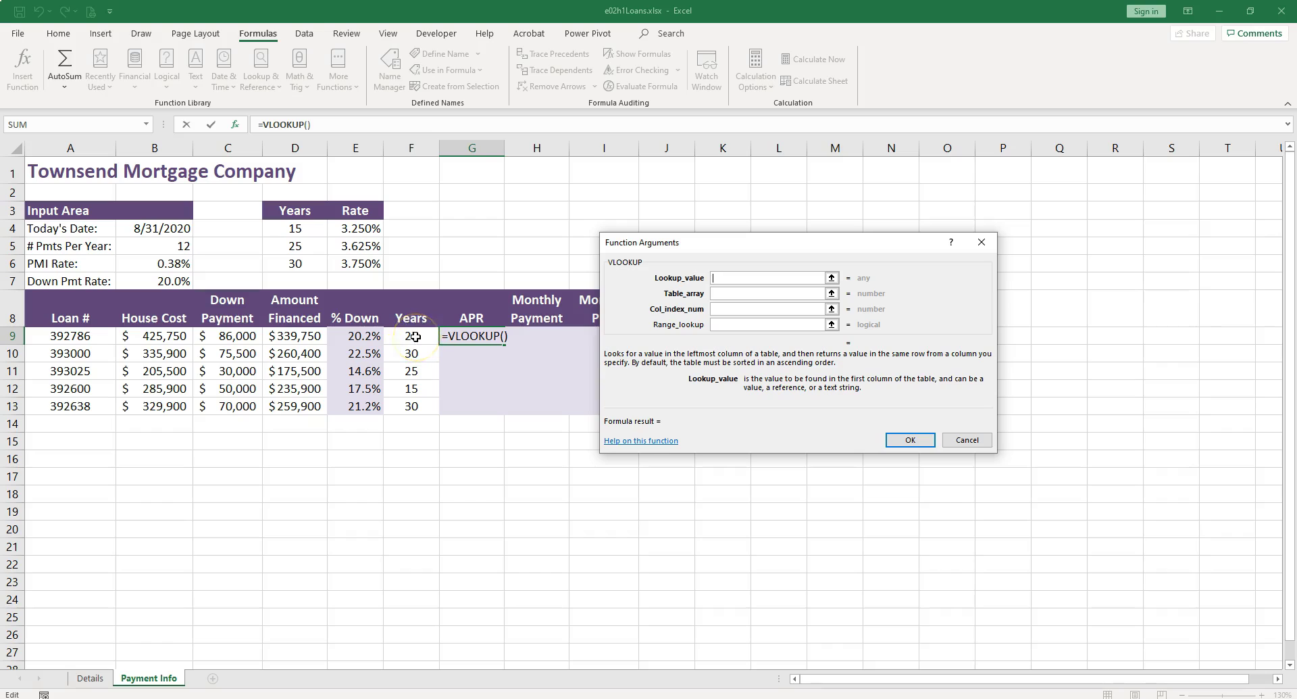
left_click(413, 337)
left_click(413, 336)
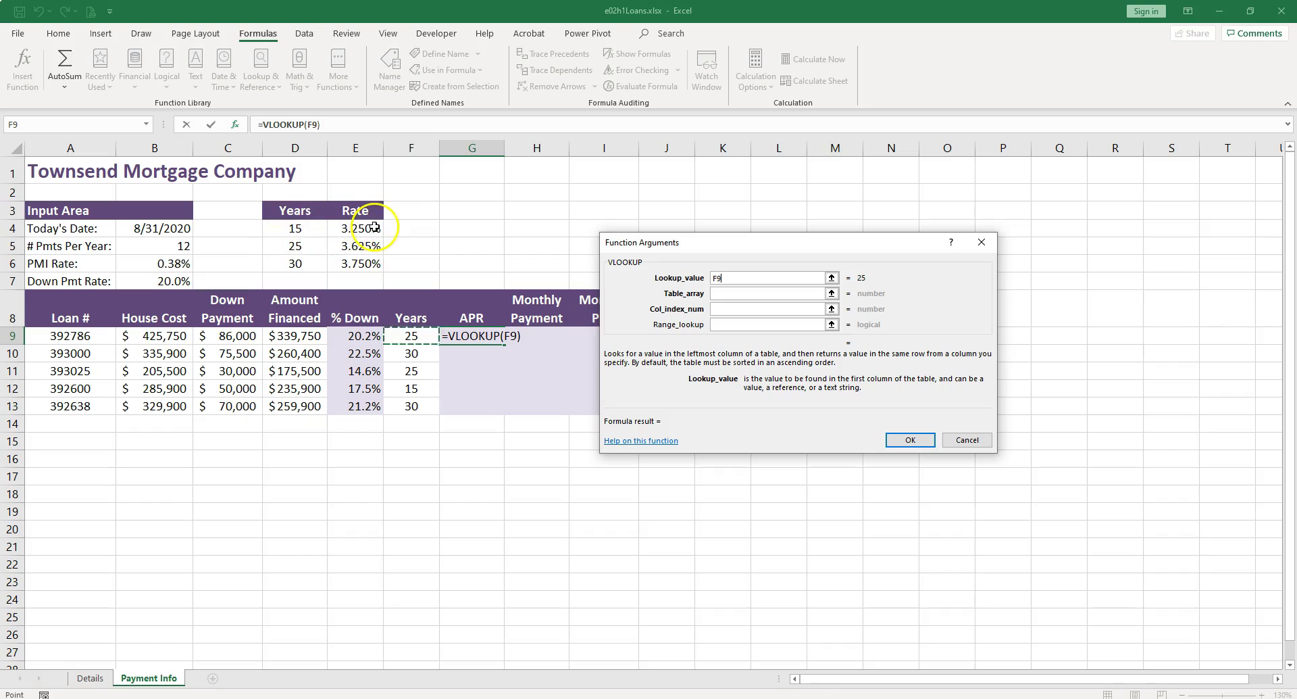
left_click(725, 296)
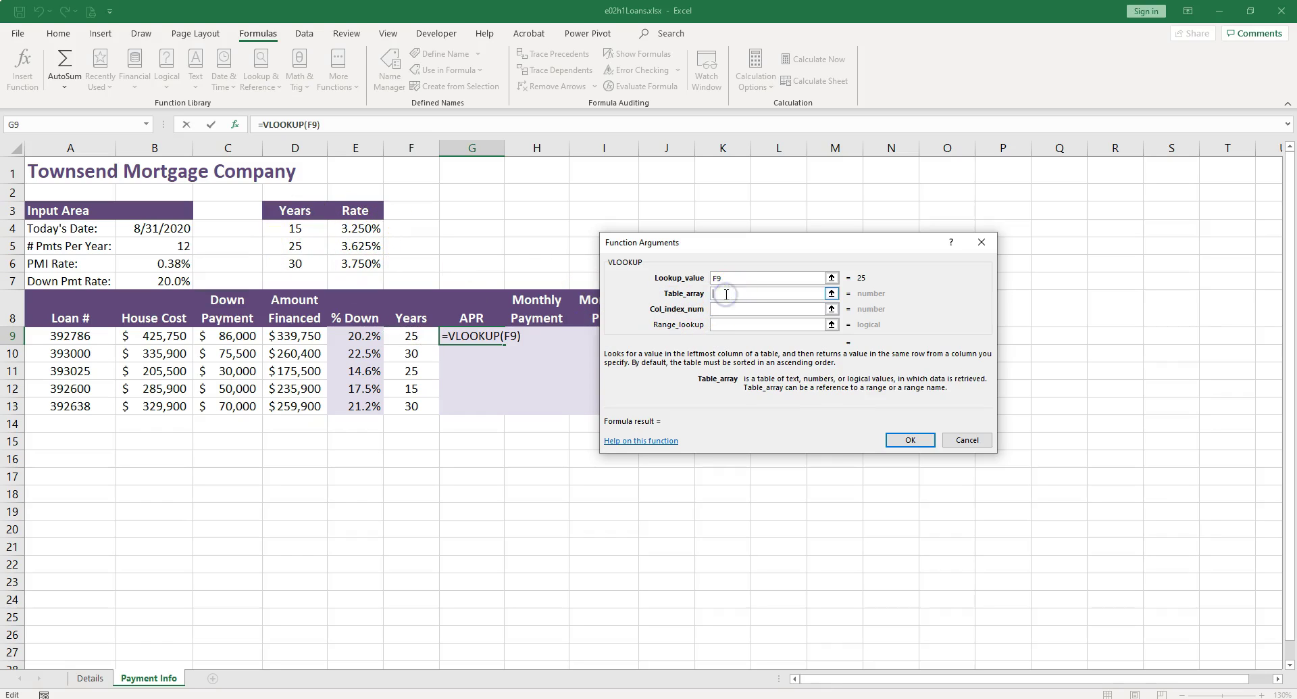
Step: Set Table_array to D4:E6 and Col_index_num to 1, giving 2500.000%
left_click_drag(287, 229, 354, 260)
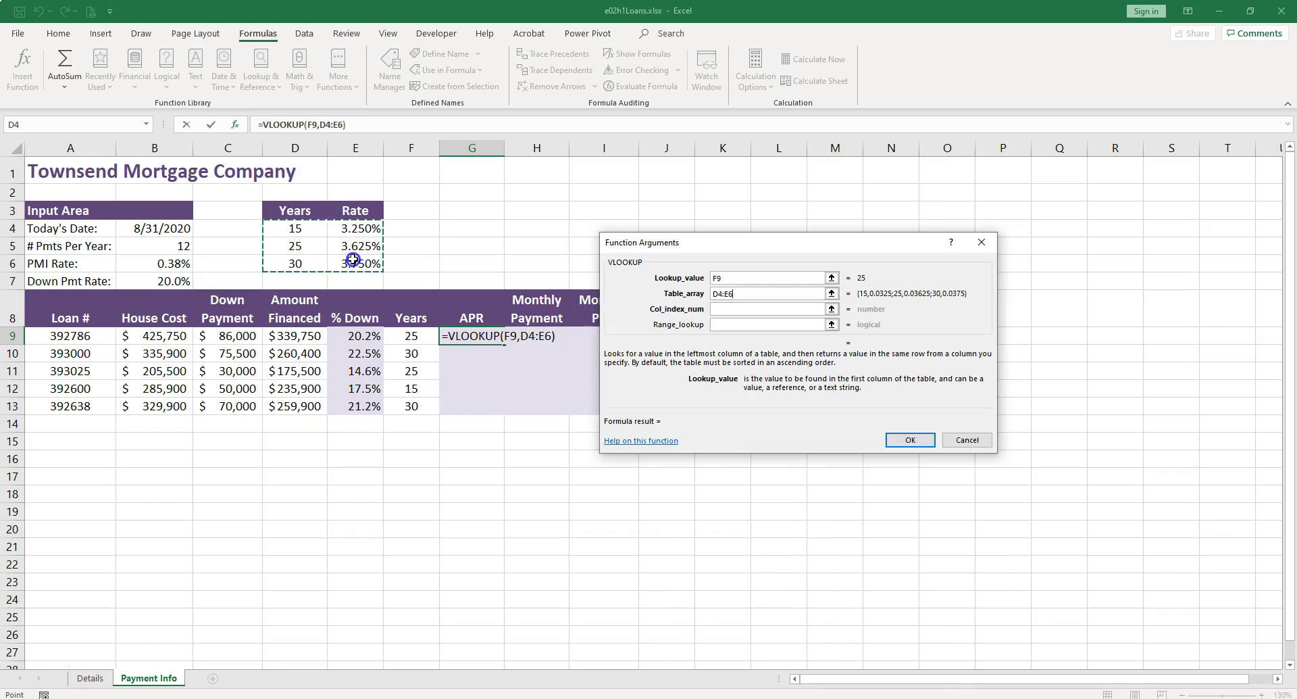
left_click(729, 309)
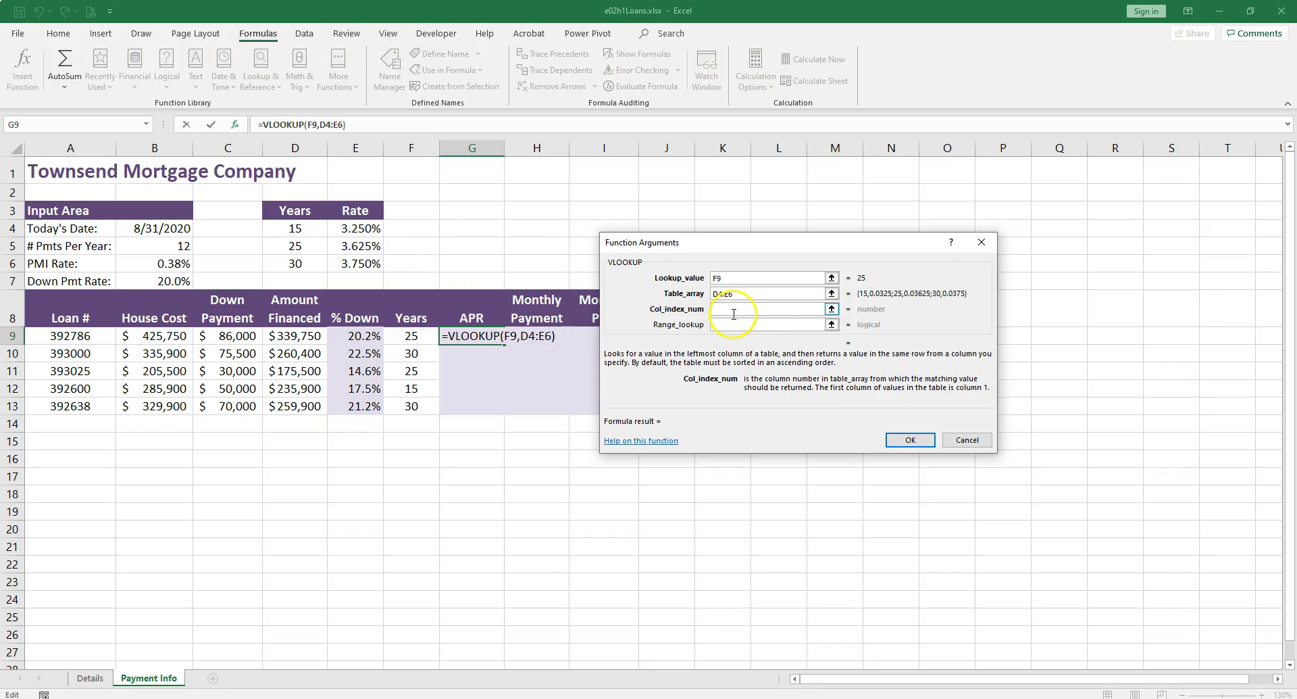
type("1")
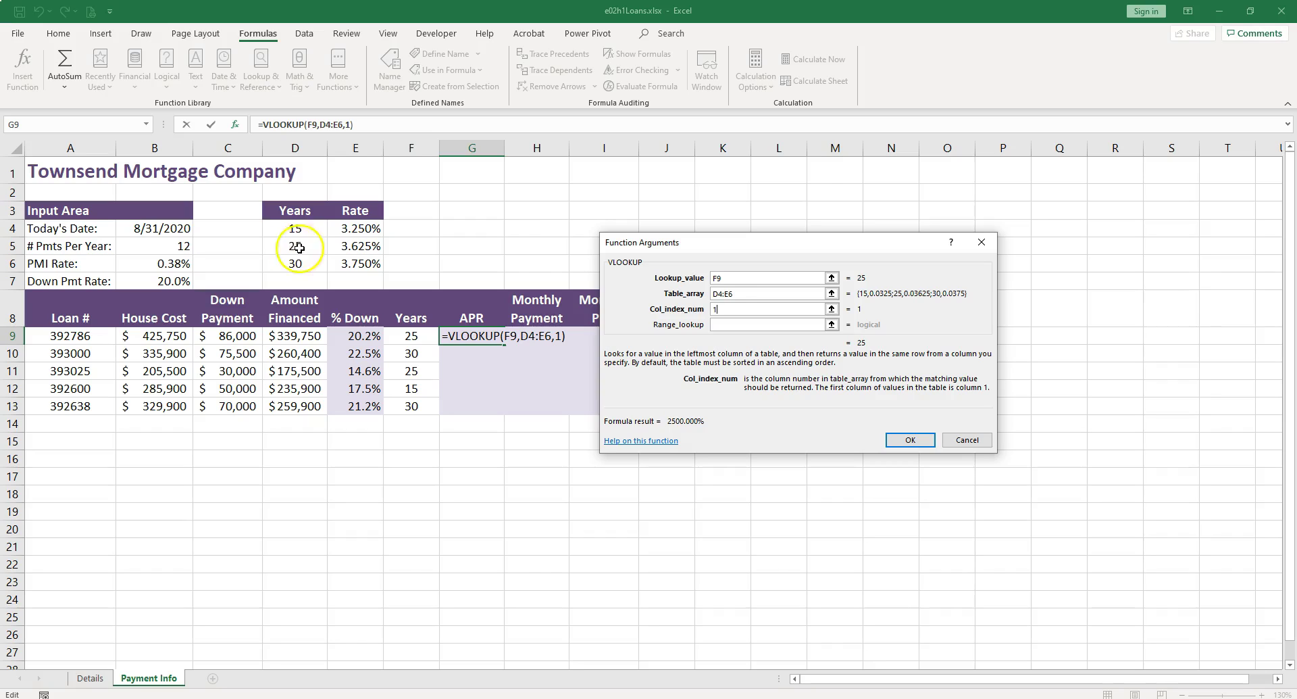
left_click(717, 312)
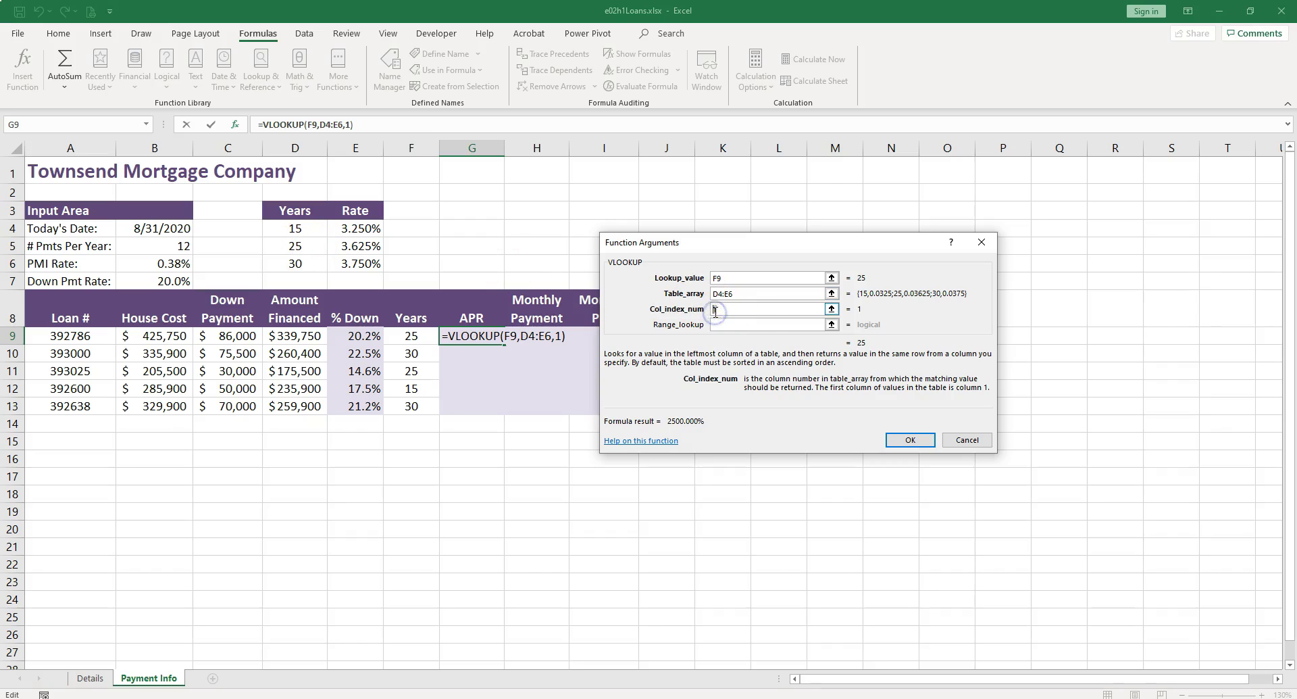
Step: Change Col_index_num to 2 and confirm, so G9 holds =VLOOKUP(F9,D4:E6,2) showing 3.625%
key("BackSpace")
type("2")
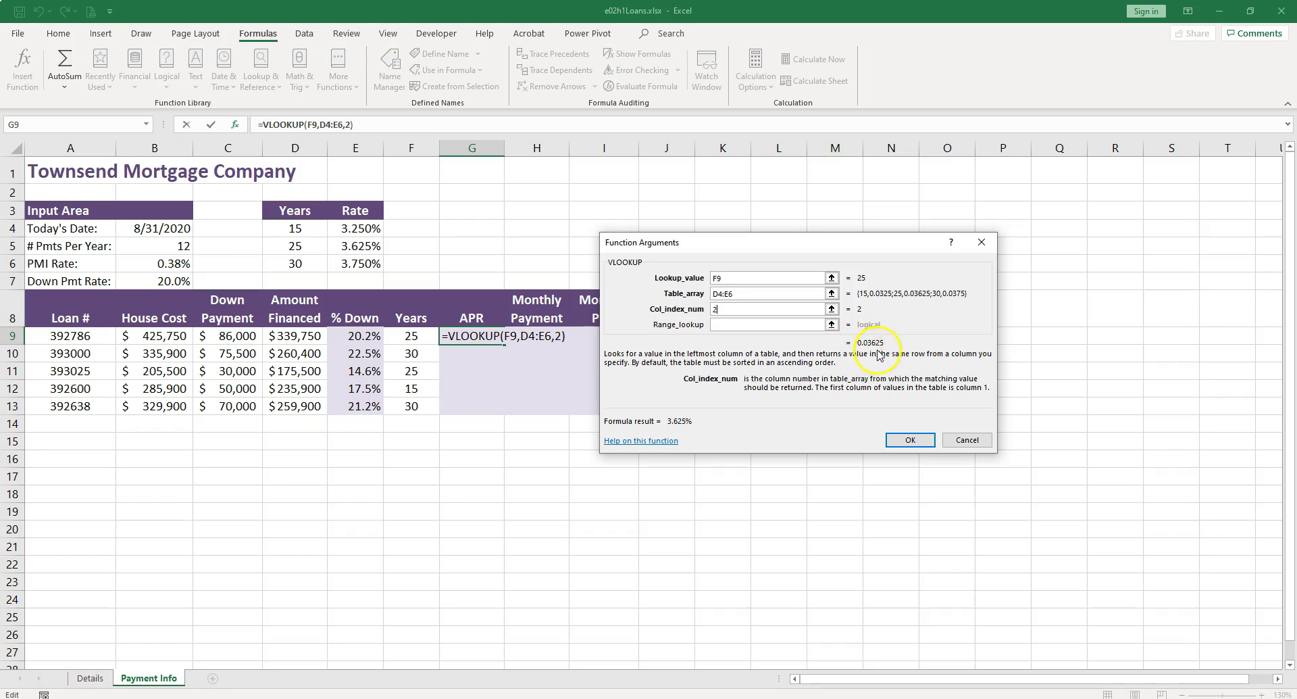
left_click(731, 325)
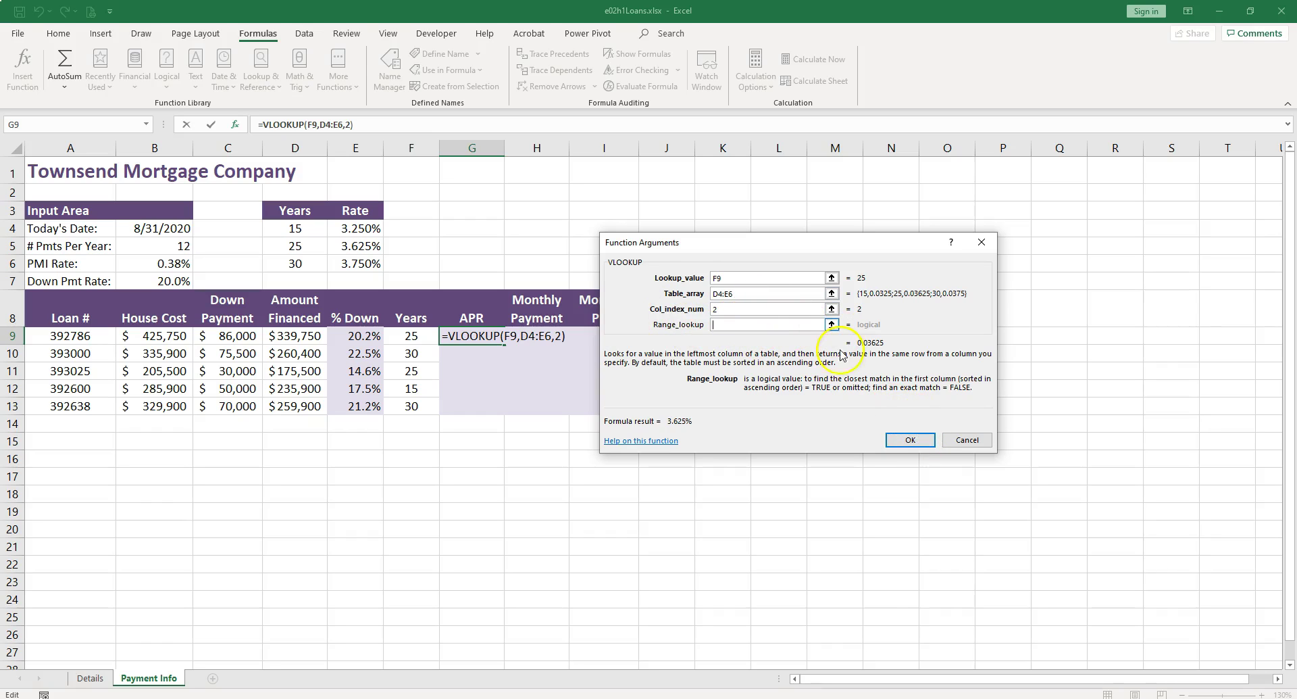
left_click(908, 440)
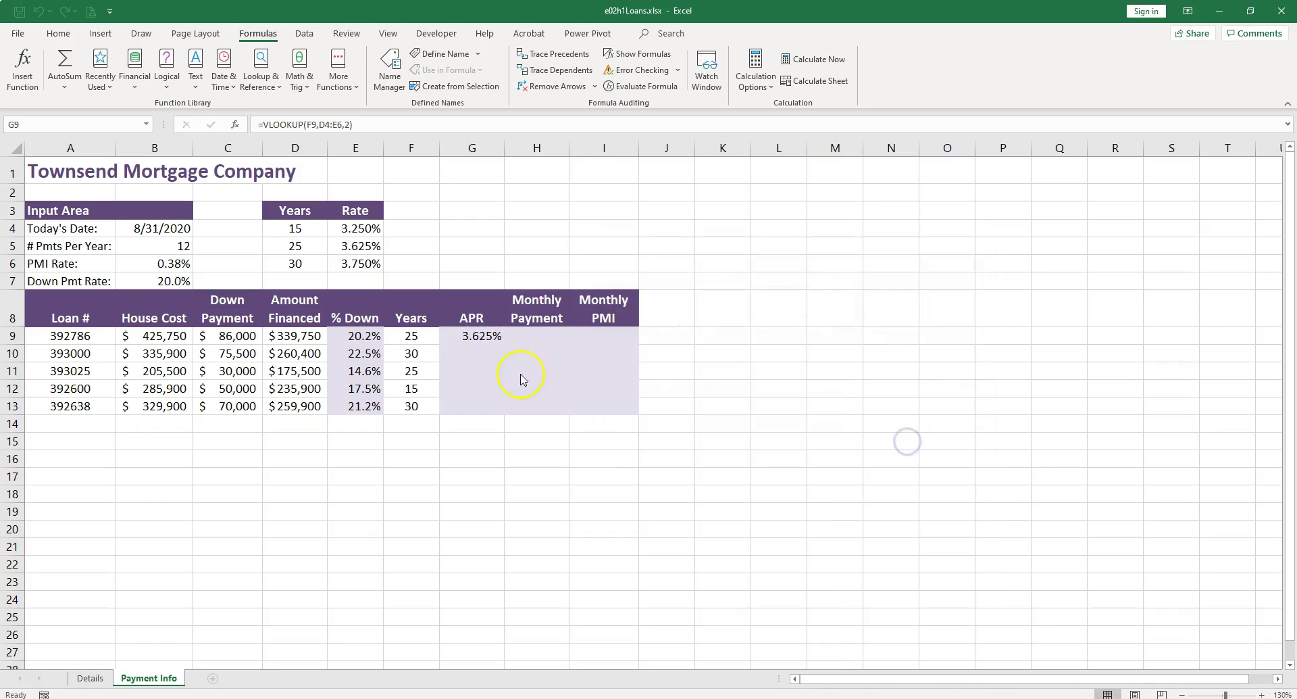
Step: Enter 24 years in F9 and compare G9's 3.250% with the table's 15-year row
left_click(484, 336)
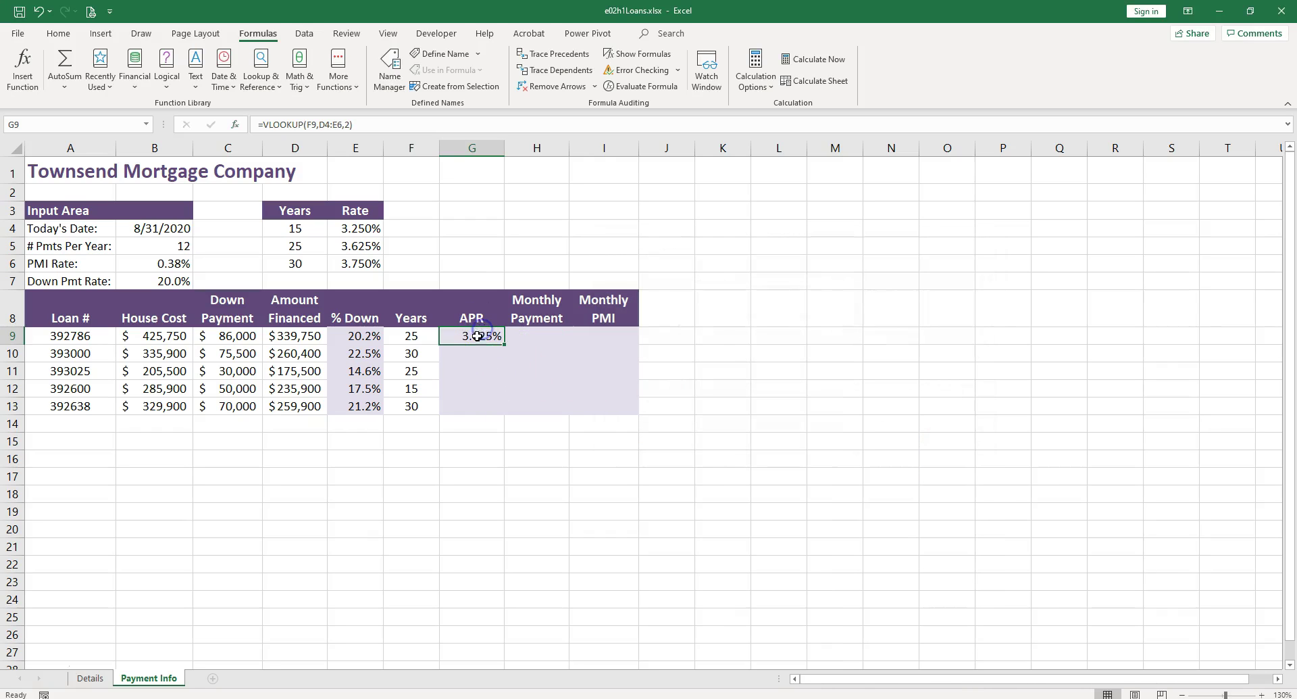
left_click(424, 338)
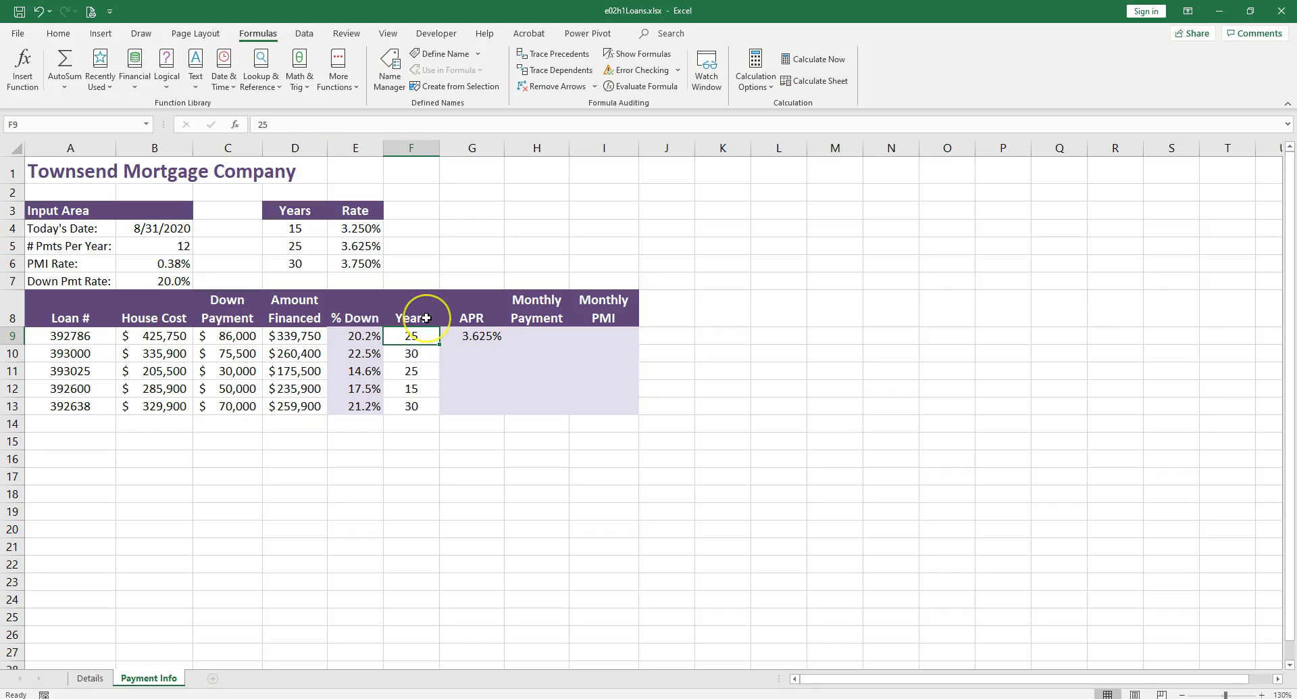
type("24")
left_click(415, 355)
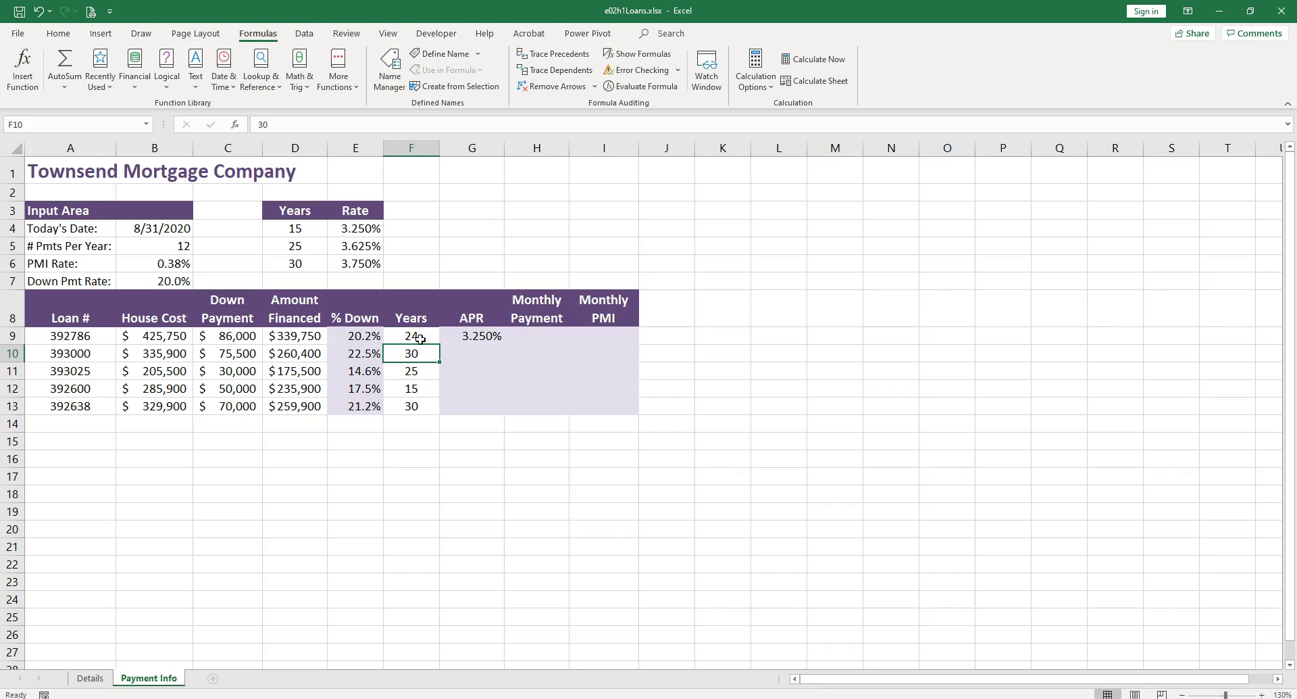
left_click(418, 337)
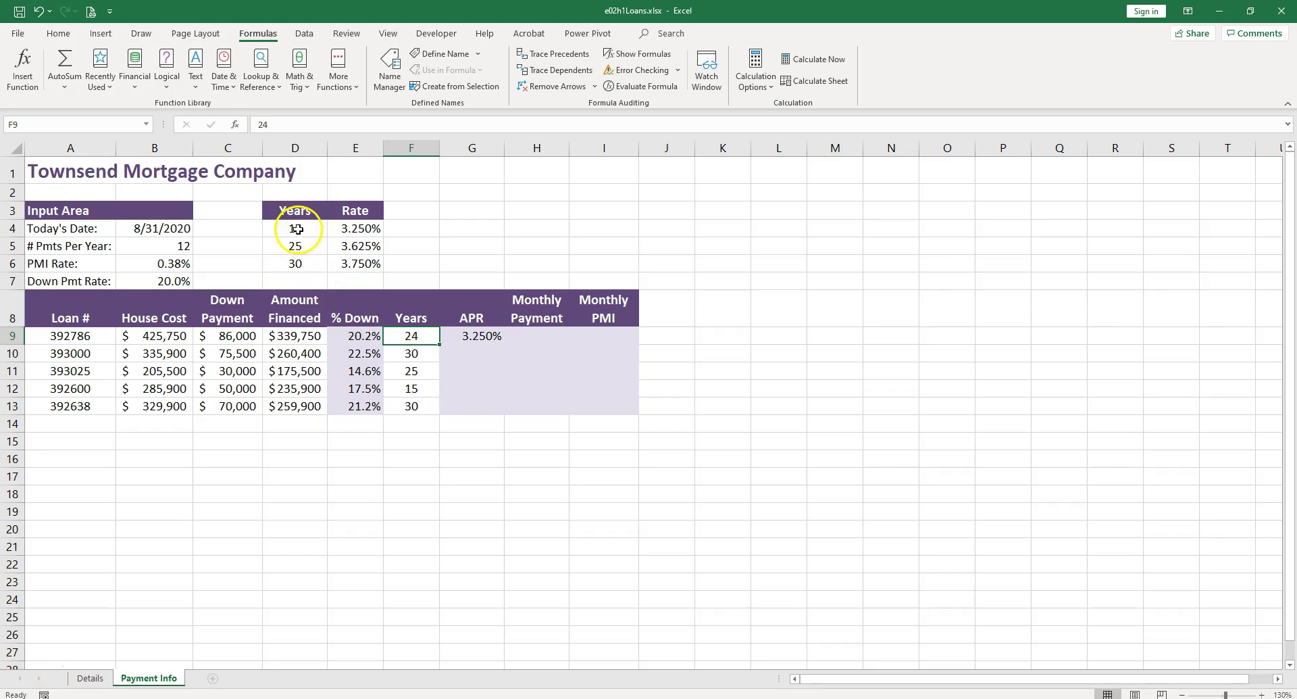
left_click(297, 228)
left_click_drag(296, 228, 354, 228)
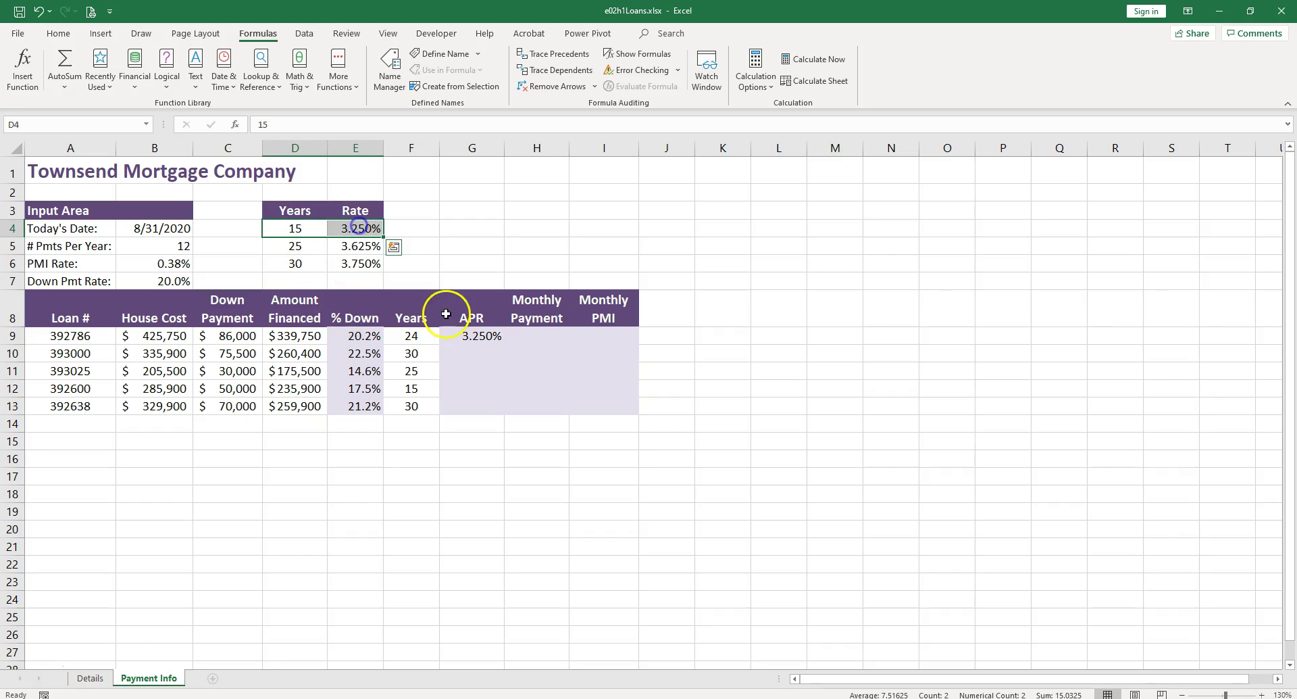
left_click(481, 336)
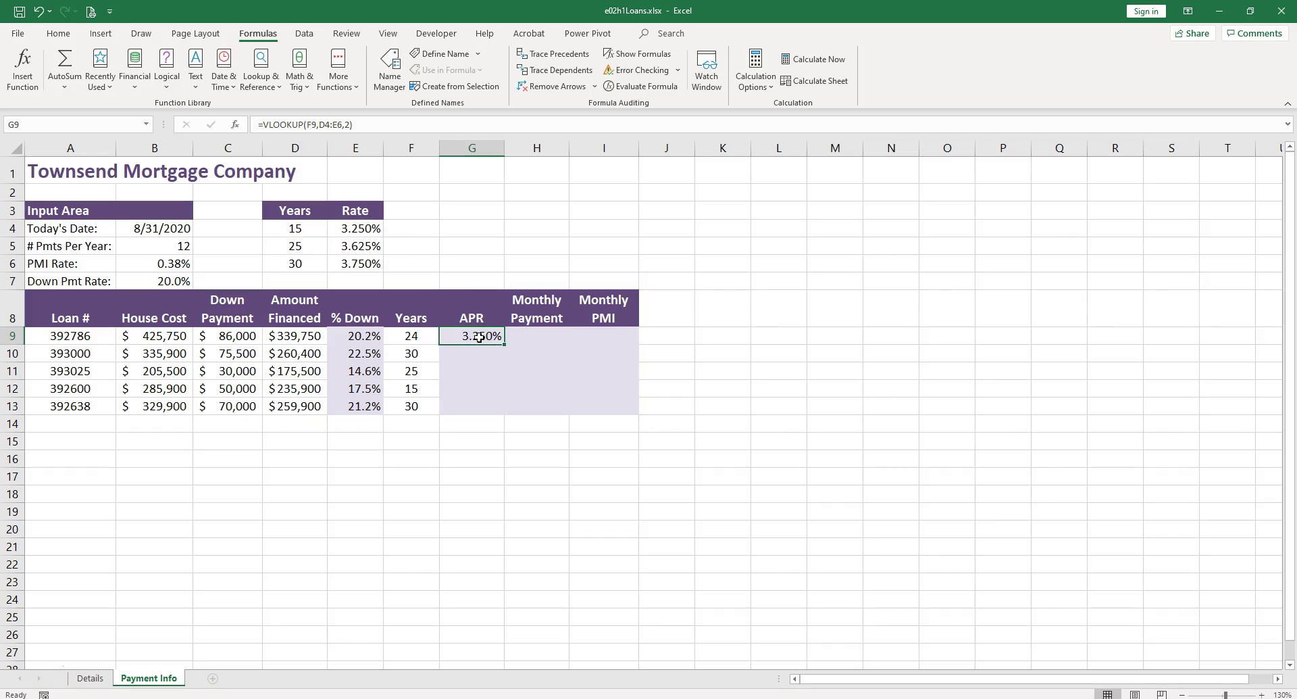
Step: Add FALSE to G9's formula, making =VLOOKUP(F9,D4:E6,2,FALSE), which shows #N/A for 24 years
double_click(480, 337)
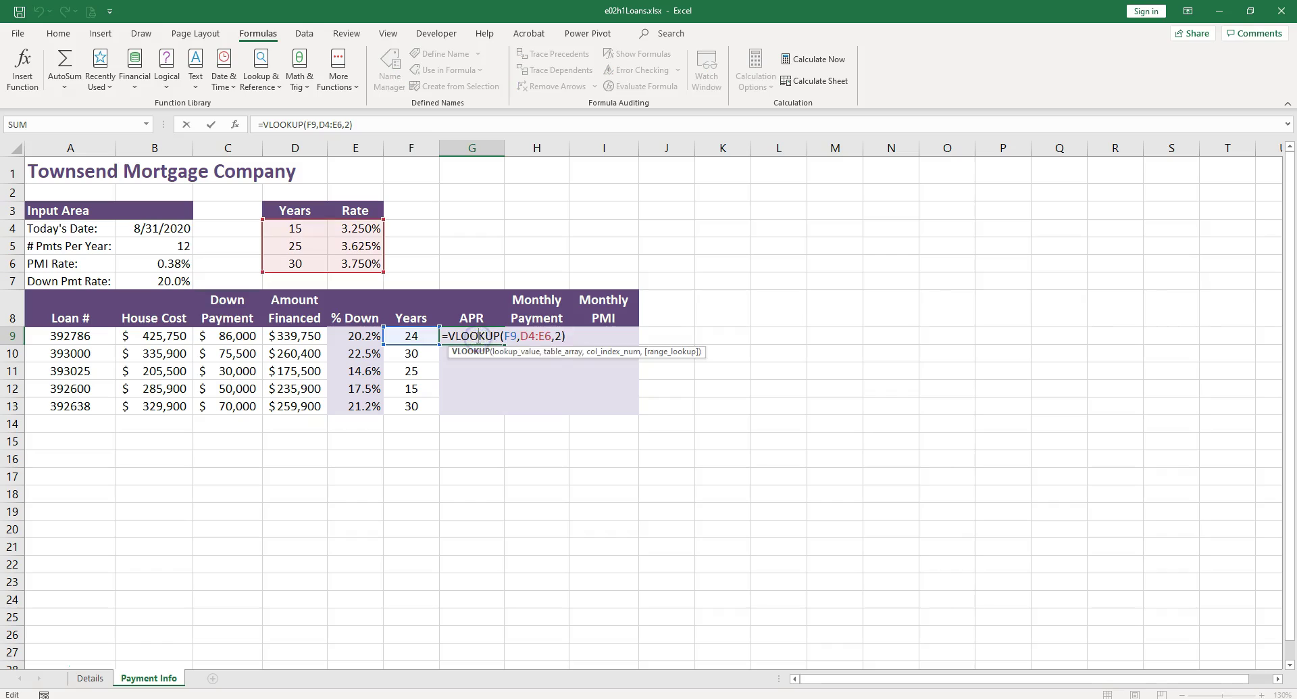
left_click(565, 335)
left_click(559, 335)
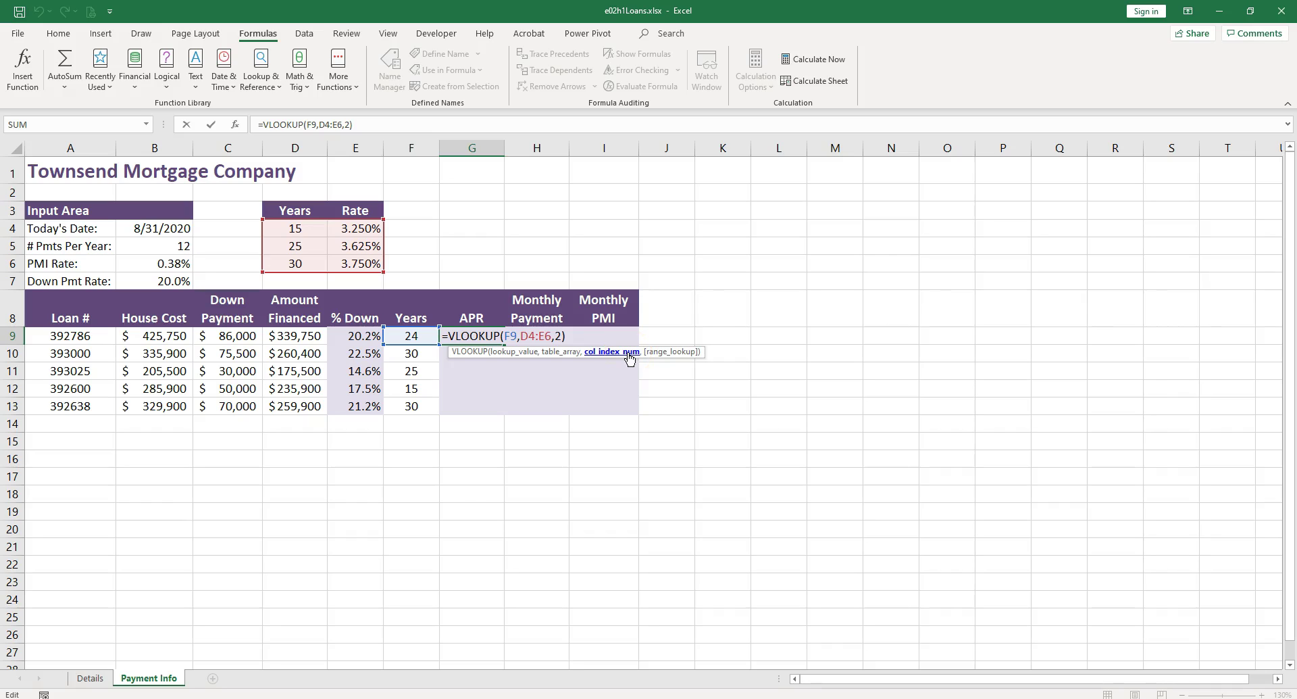
type(",")
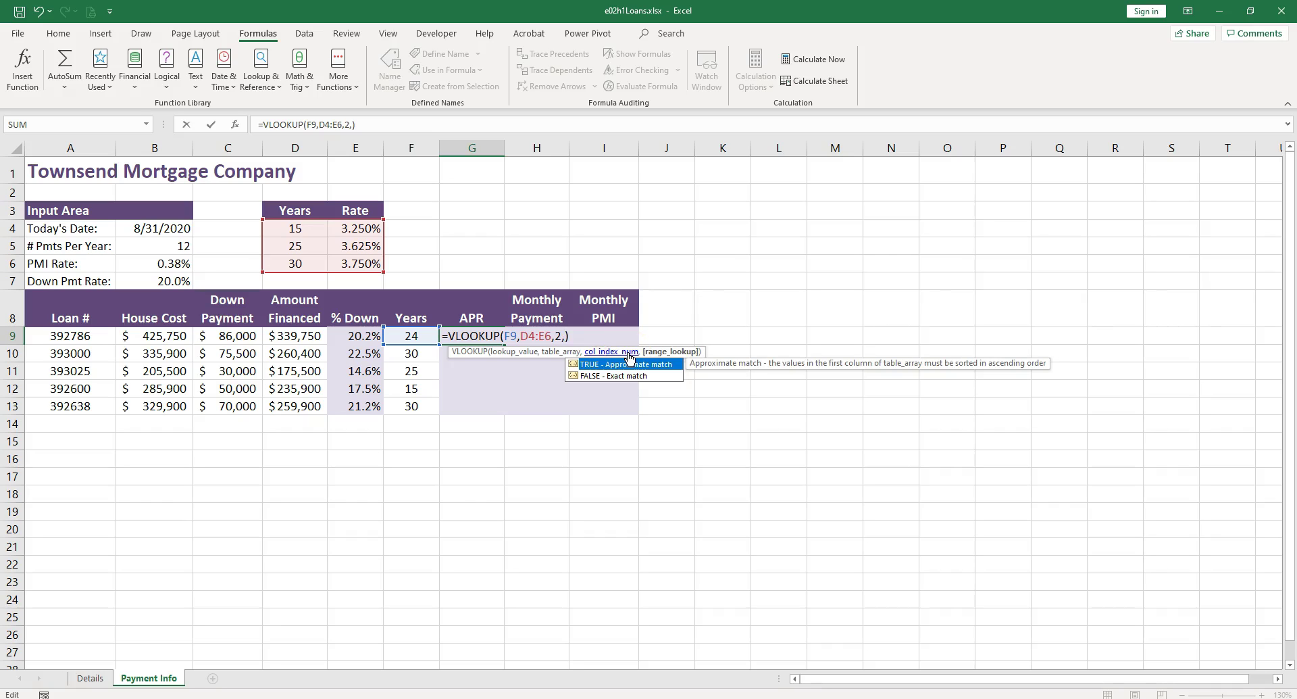
left_click(611, 379)
left_click(620, 370)
left_click(616, 378)
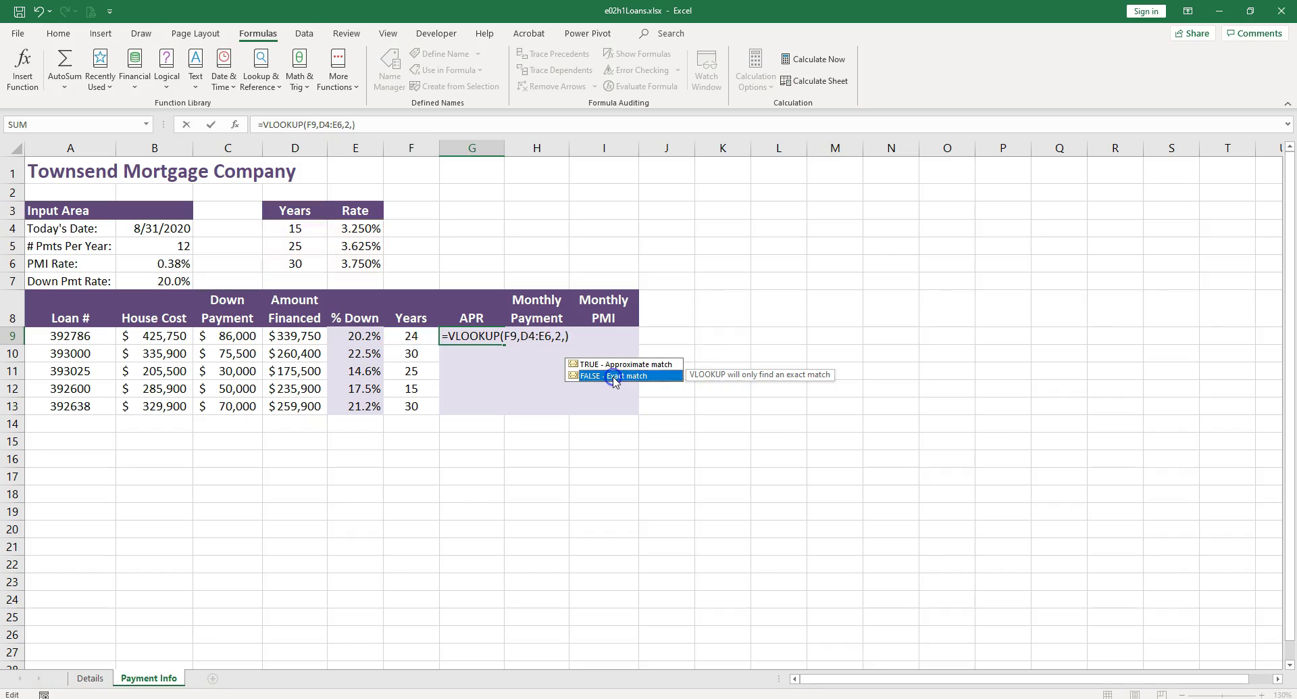
double_click(613, 377)
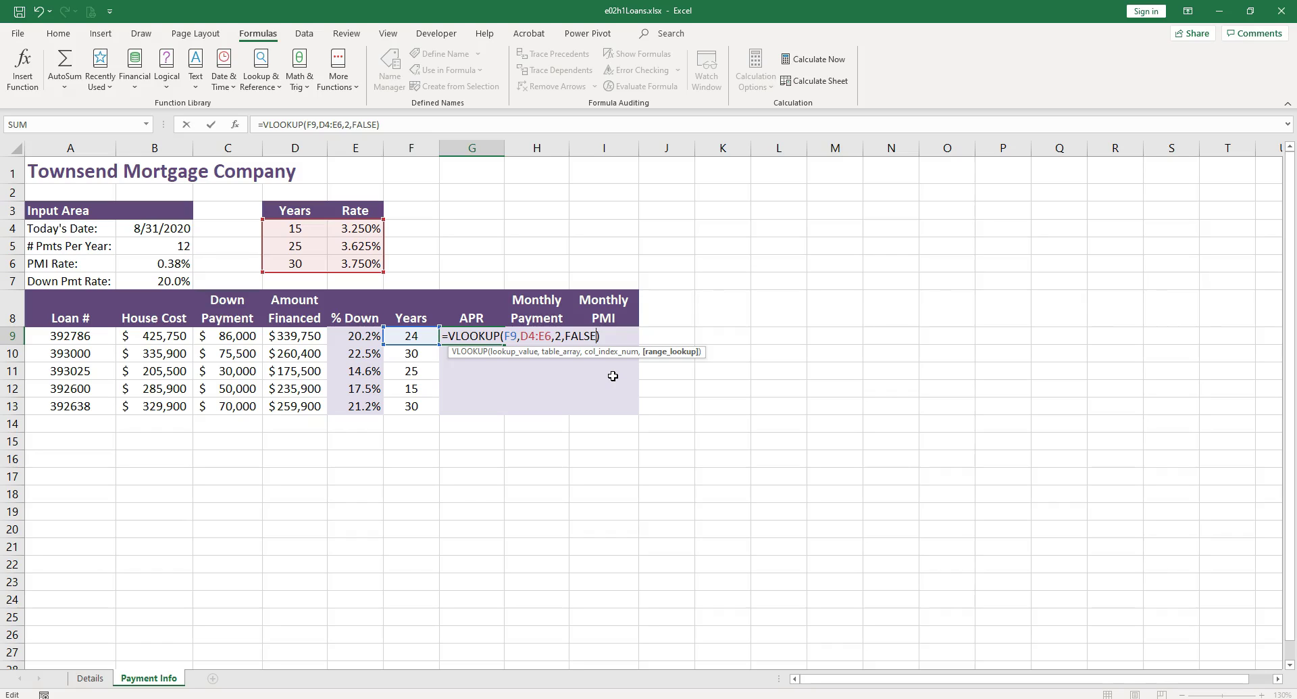
key("Return")
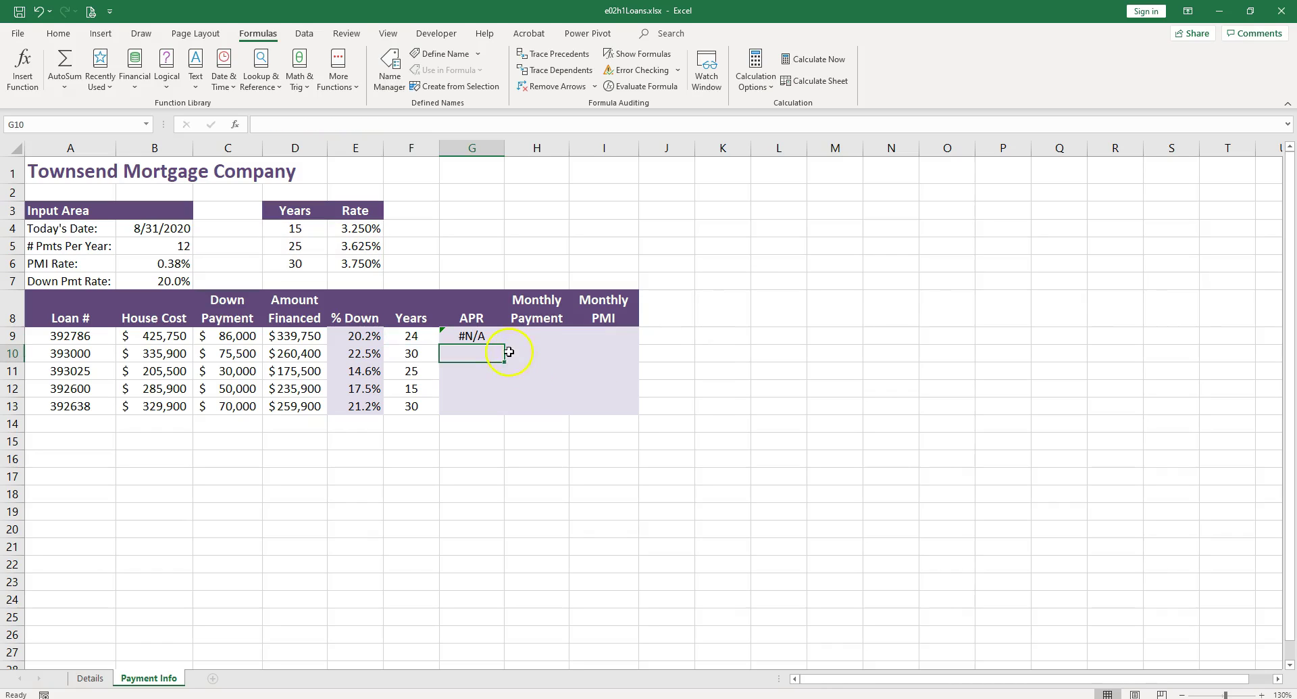
left_click(477, 335)
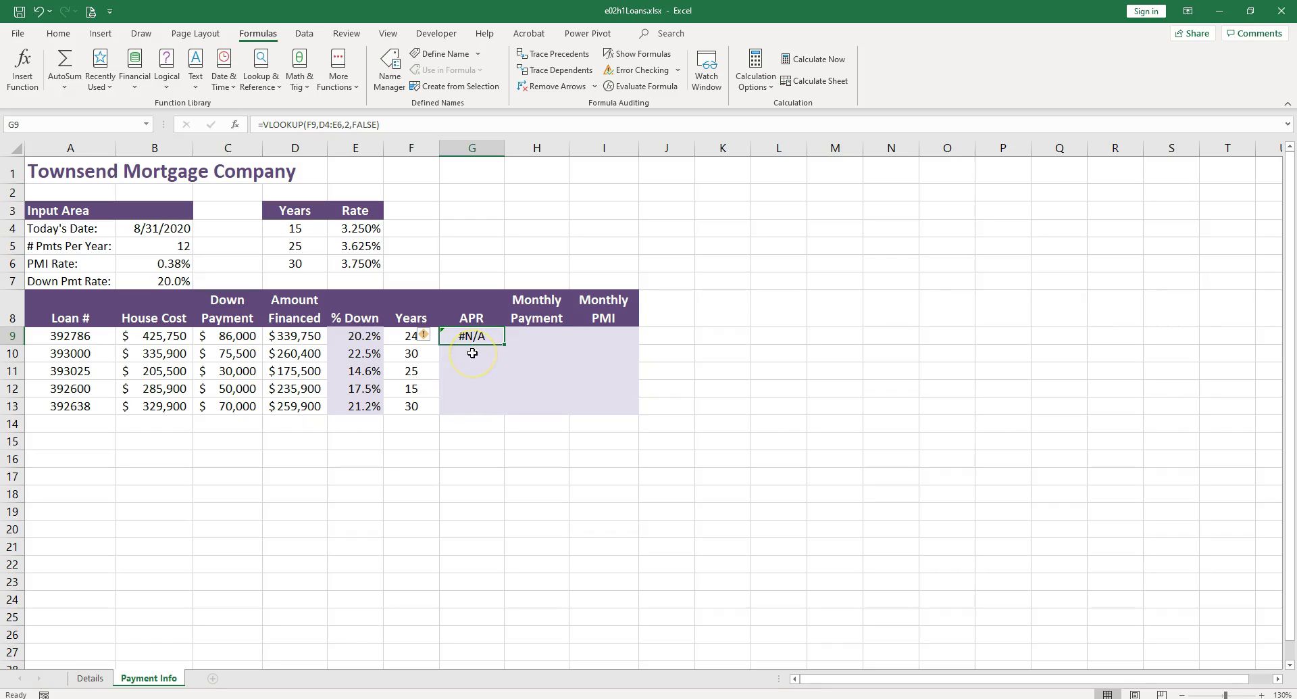
Step: Enter 25 in F9 and check that G9 shows 3.625% again
left_click(472, 352)
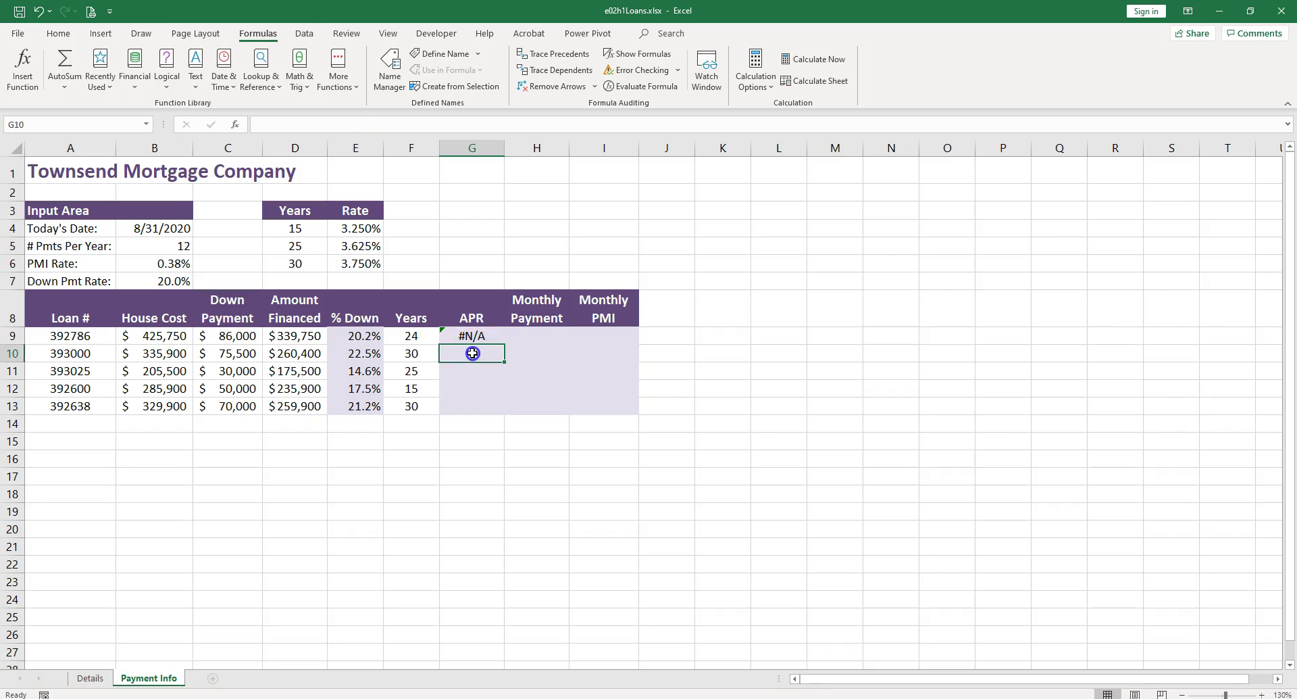
left_click(421, 338)
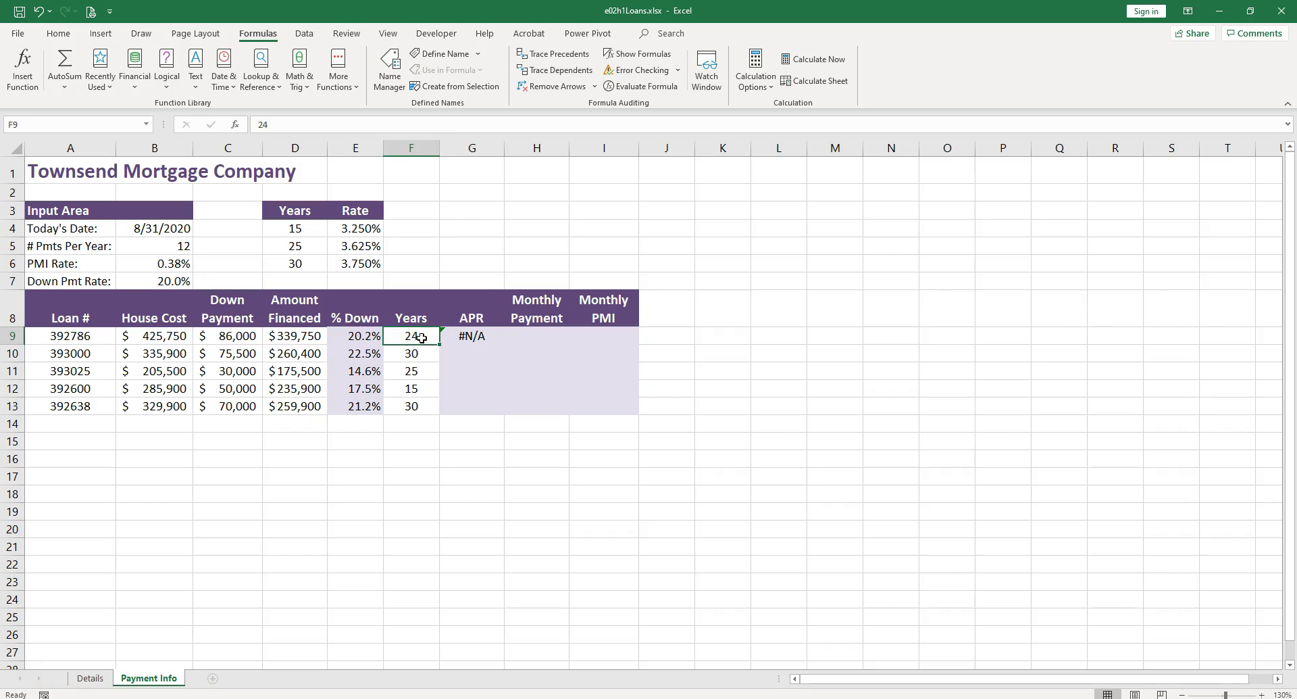
type("2")
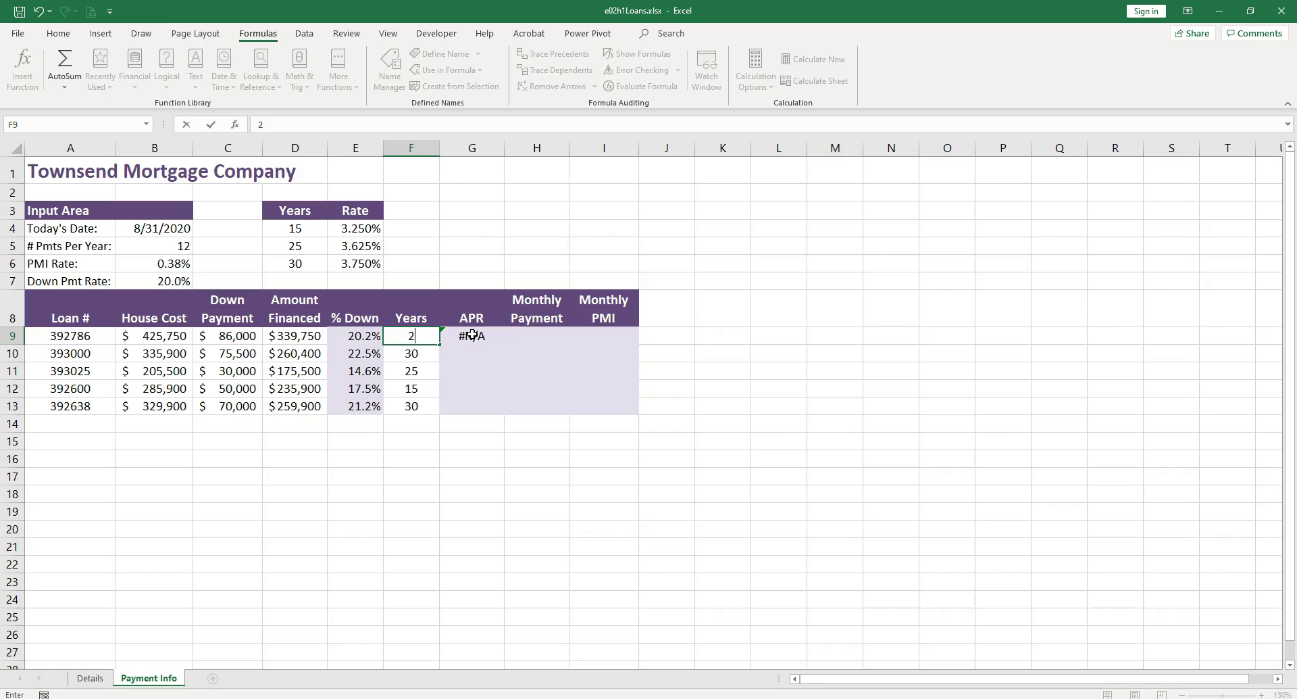
type("5")
left_click(472, 336)
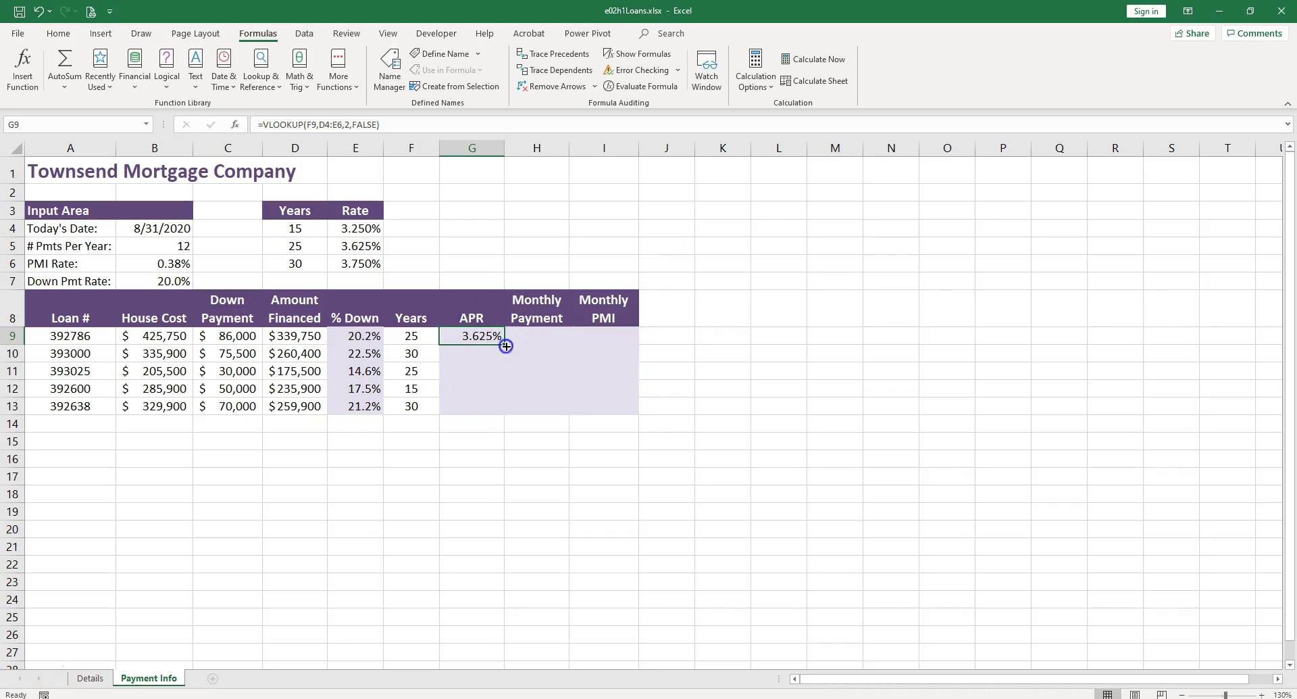
Step: Fill the G9 APR lookup down to G13, then compare G9's and G10's shifted table ranges (D5:E7)
left_click_drag(506, 346, 512, 420)
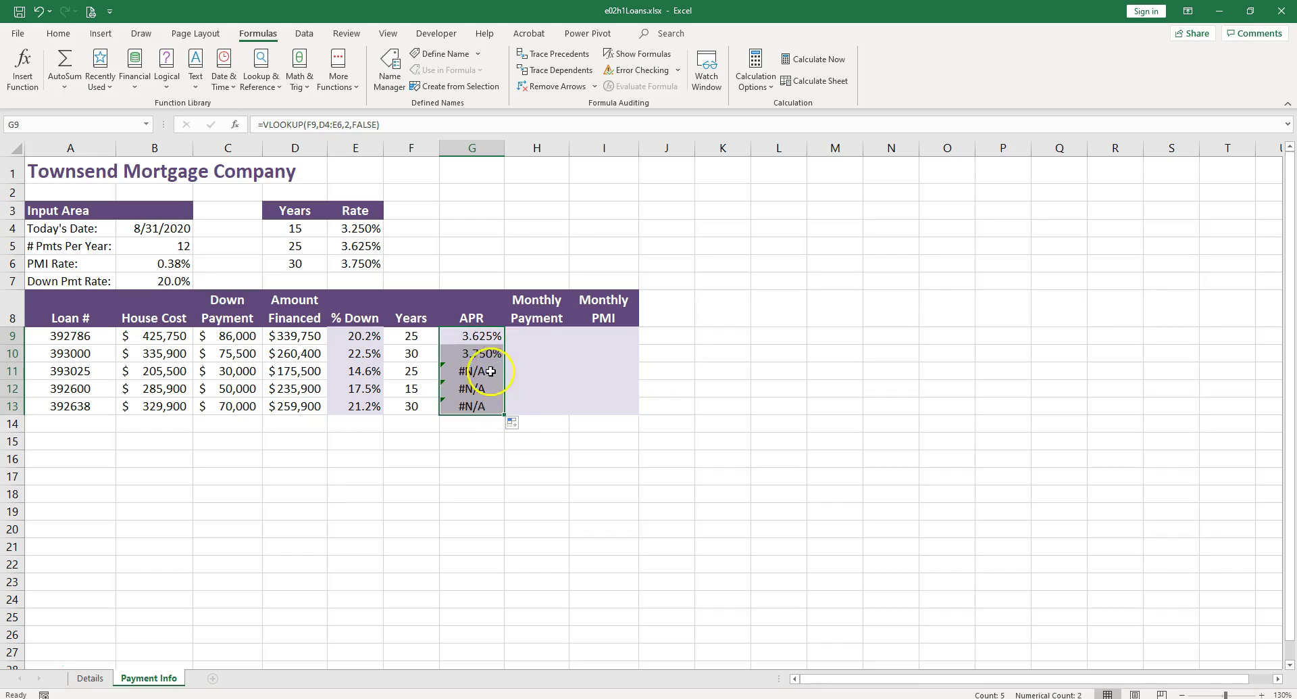
left_click(473, 348)
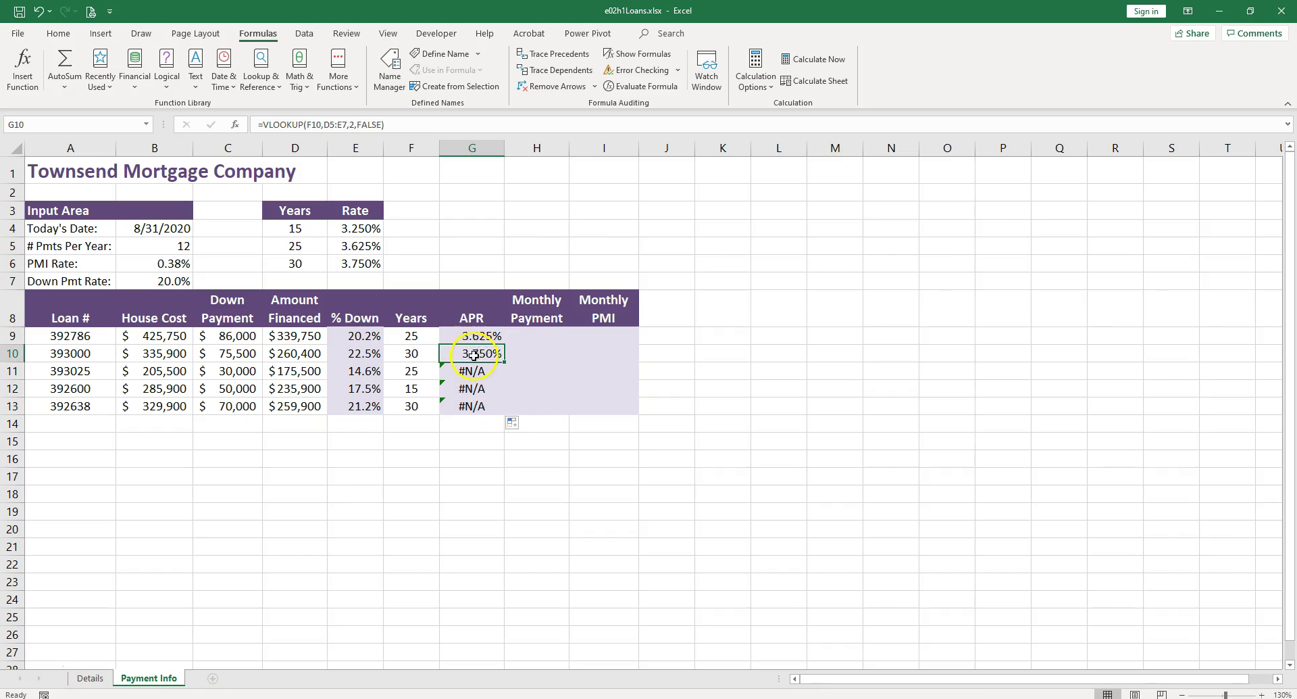
double_click(479, 336)
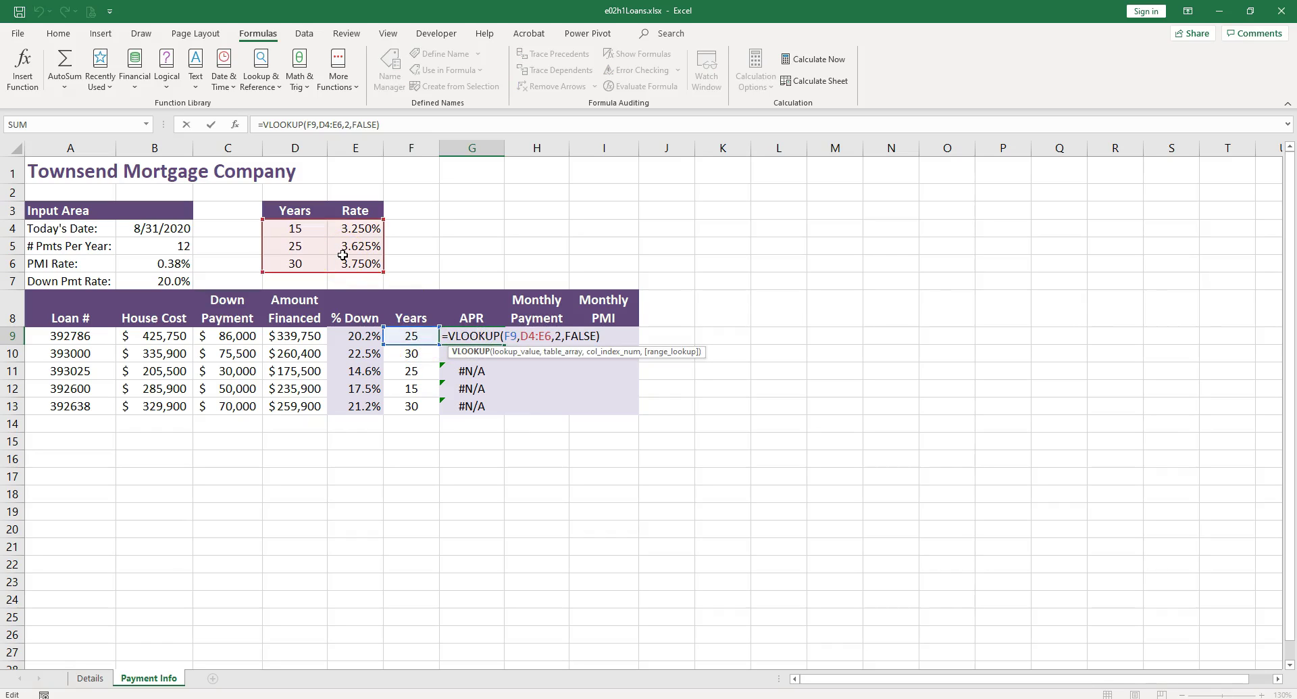
left_click(487, 351)
double_click(486, 350)
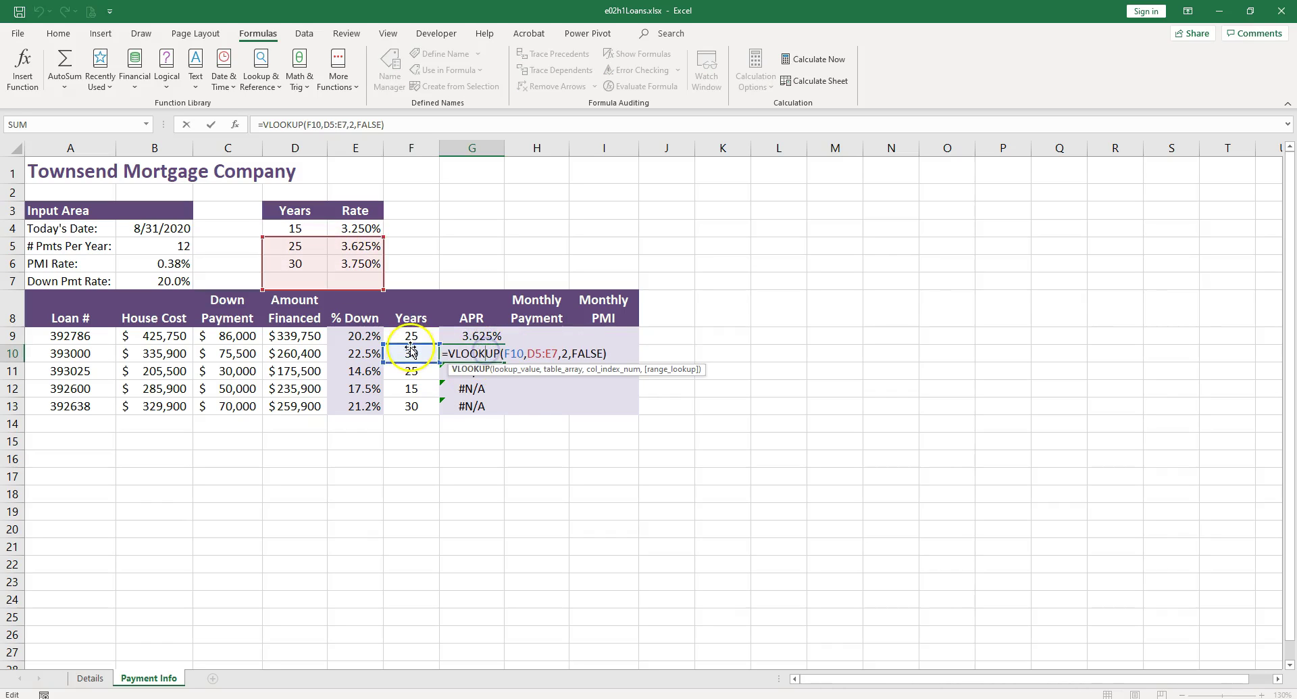
key("Escape")
double_click(478, 335)
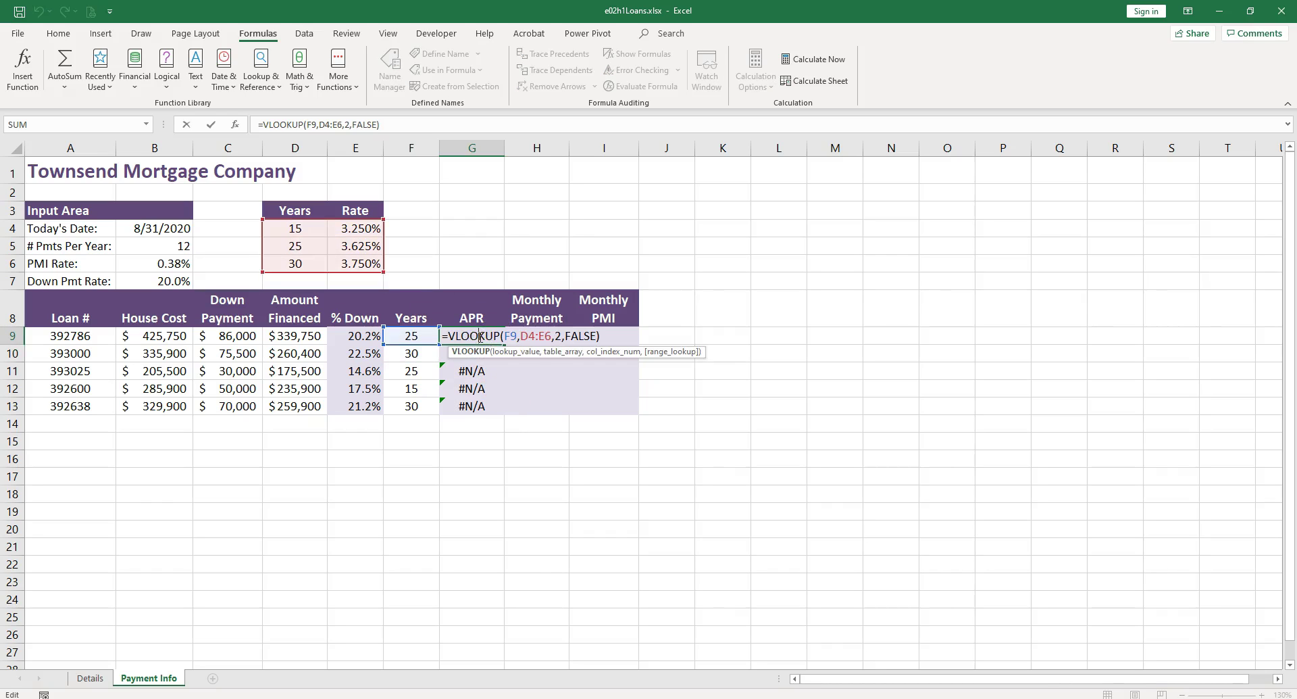
Step: Make G9's lookup table absolute as $D$4:$E$6, then refill it down to G13
left_click_drag(521, 337, 538, 340)
left_click(531, 335)
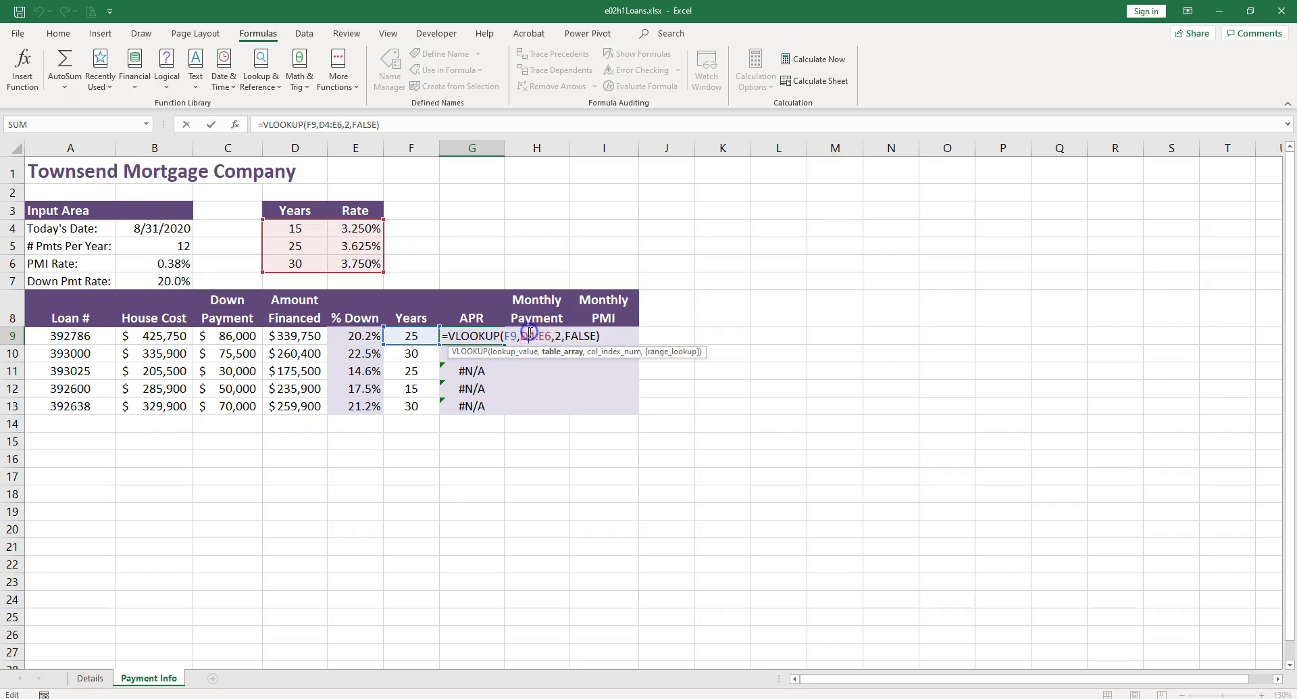
key("shift+Right")
key("shift+Right")
key("shift+Right")
left_click_drag(524, 335, 545, 338)
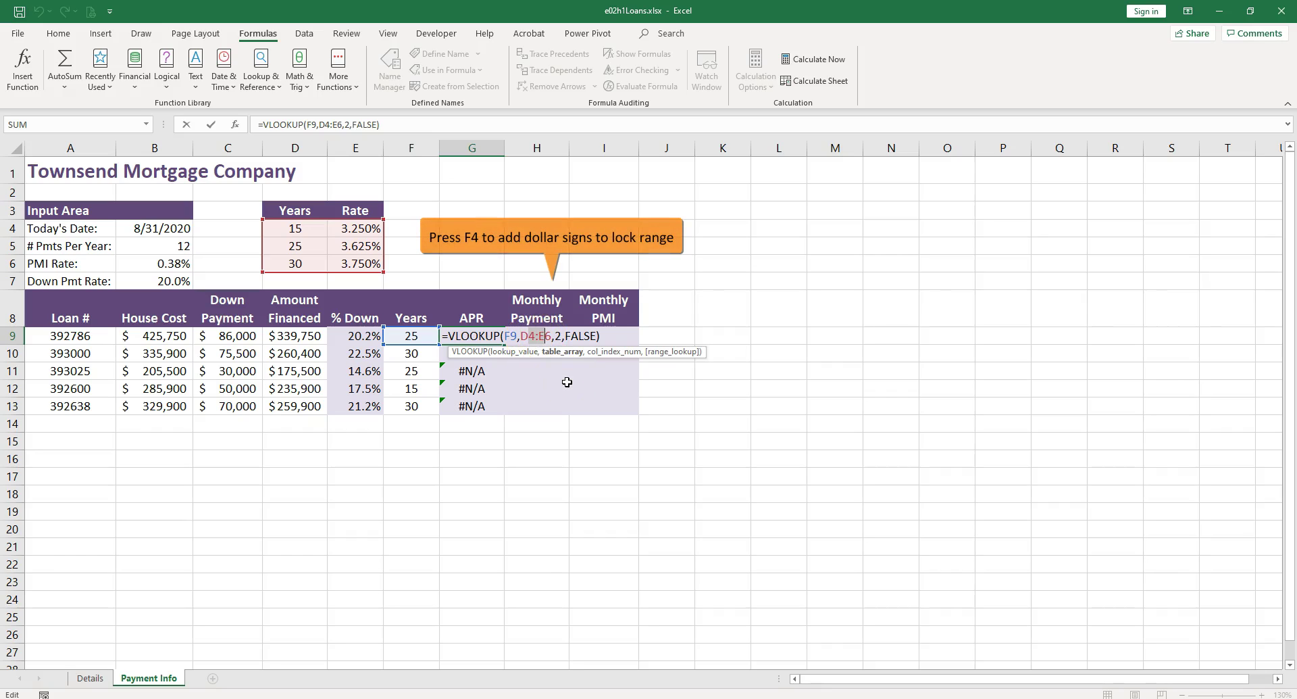
key("F4")
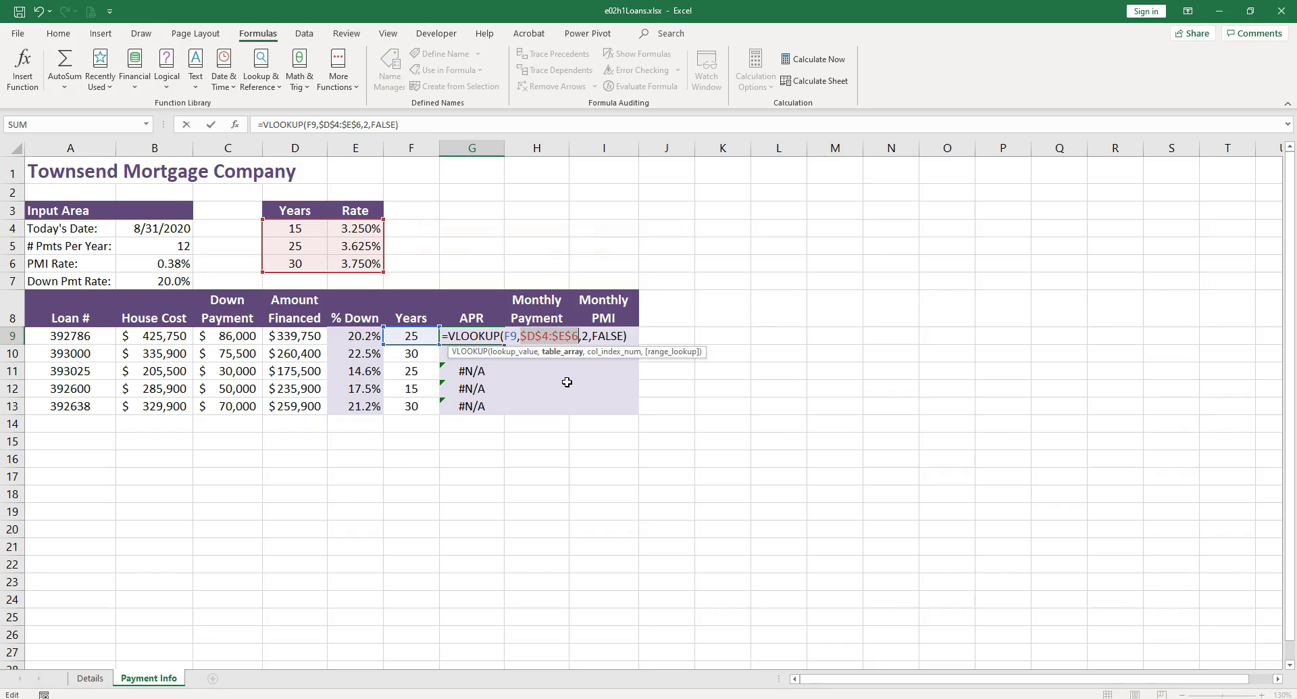
key("ctrl+Return")
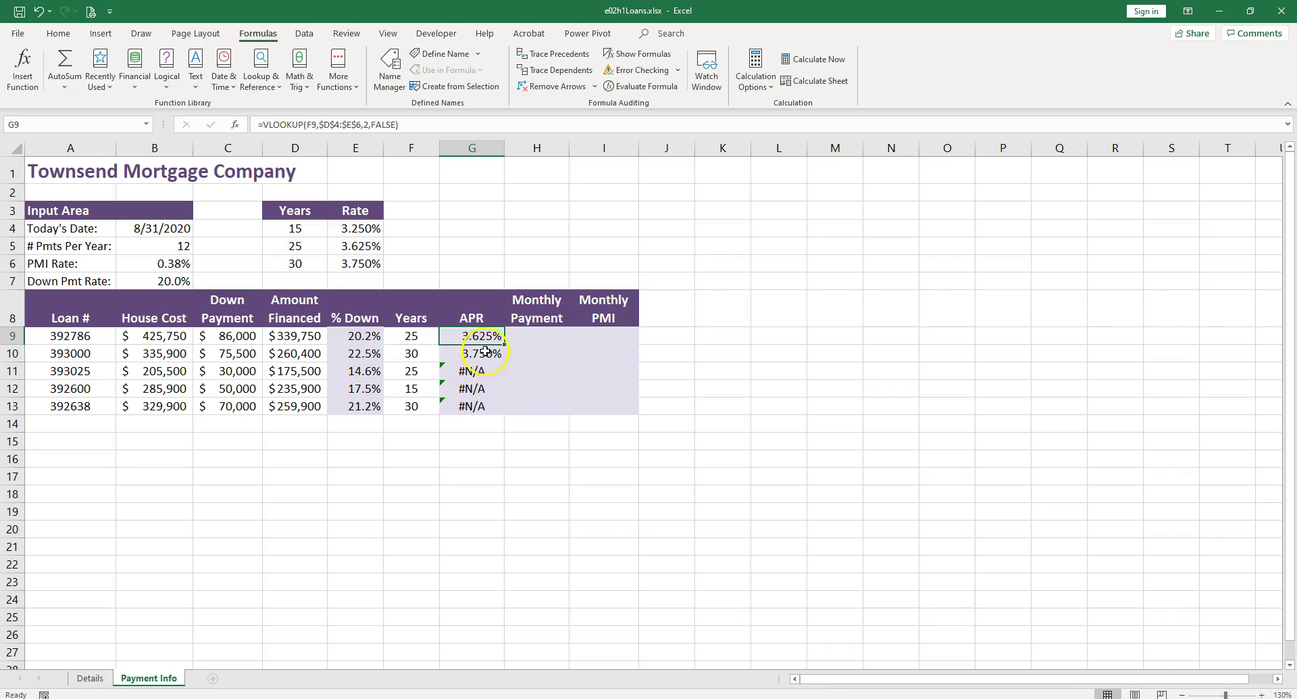
double_click(505, 344)
double_click(488, 387)
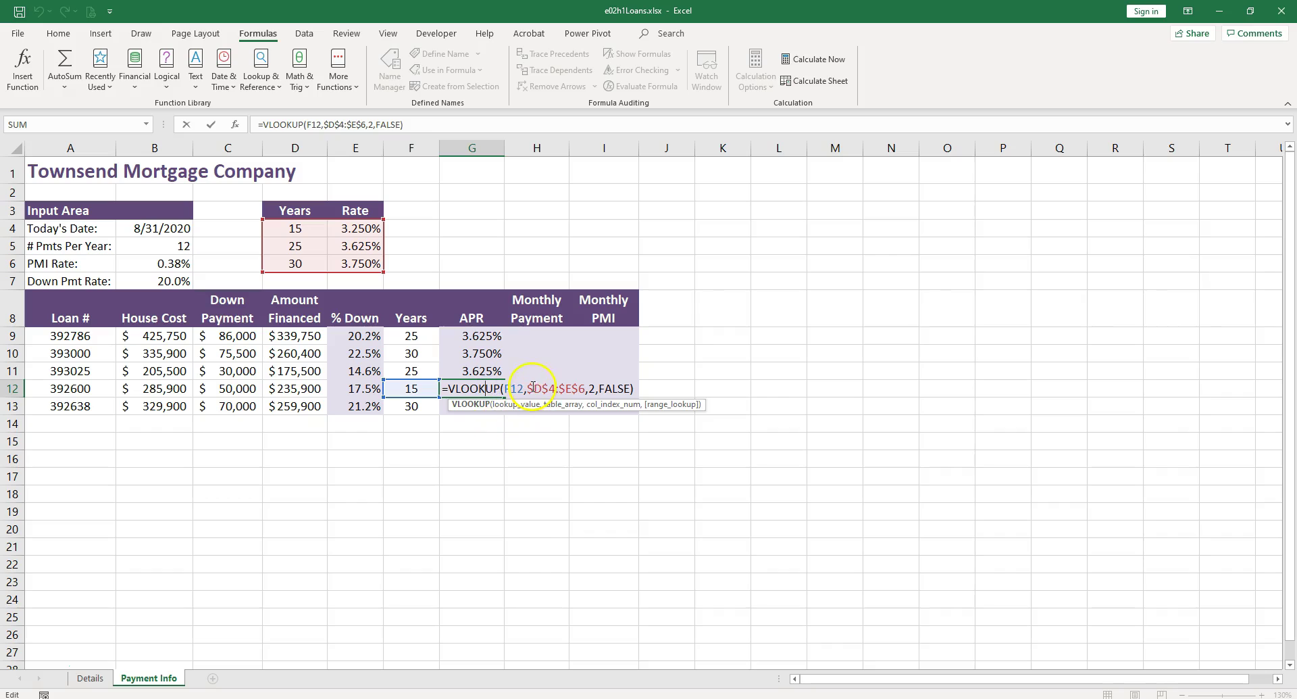